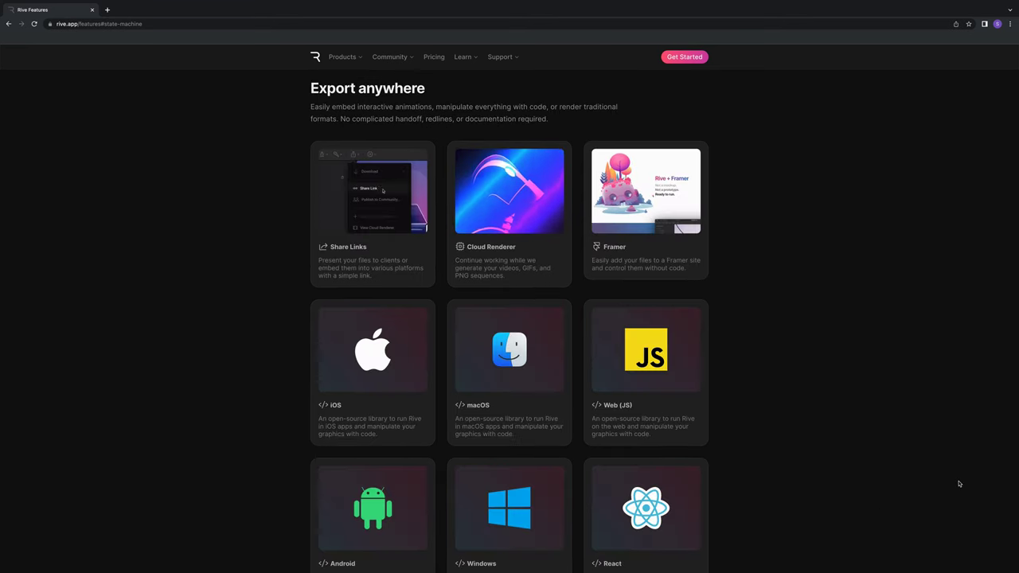
Step: Scroll the Rive features page and browse the Bones, Characters, Icons and Loaders community categories
{"action": "scroll", "coordinate": [960, 484], "scroll_direction": "down", "scroll_amount": 3}
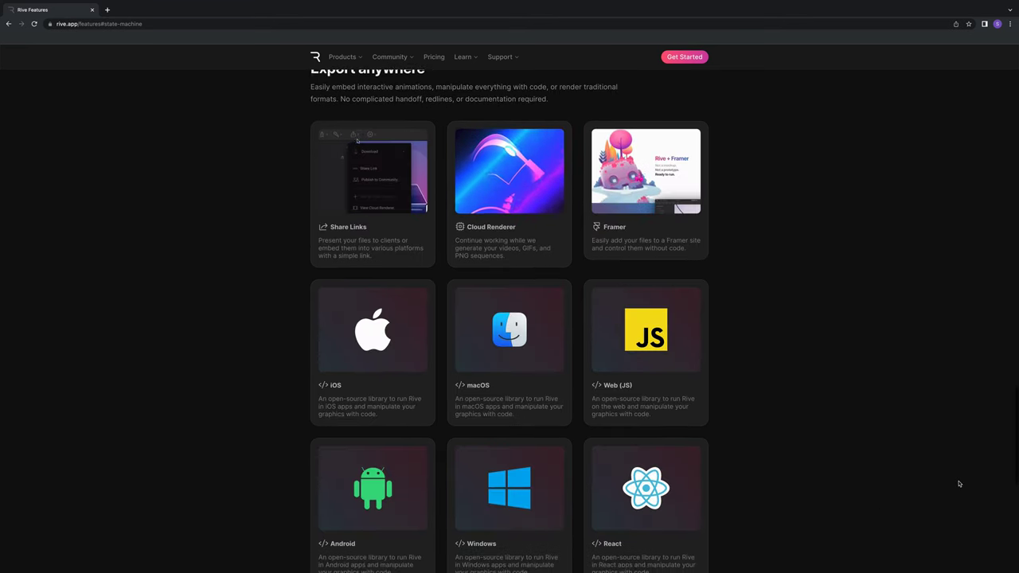
{"action": "scroll", "coordinate": [958, 483], "scroll_direction": "down", "scroll_amount": 5}
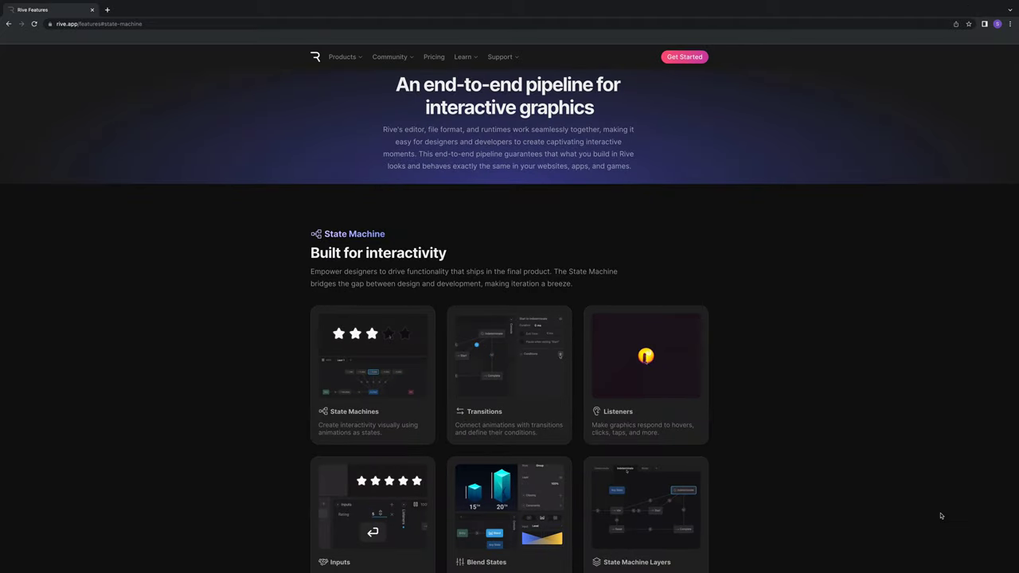
{"action": "scroll", "coordinate": [940, 516], "scroll_direction": "down", "scroll_amount": 1}
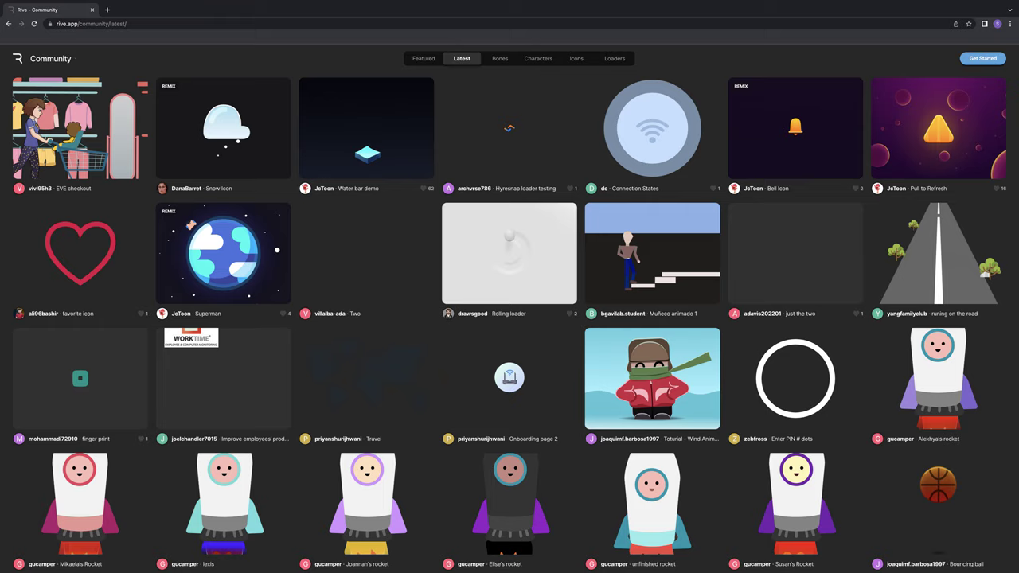
{"action": "left_click", "coordinate": [500, 58]}
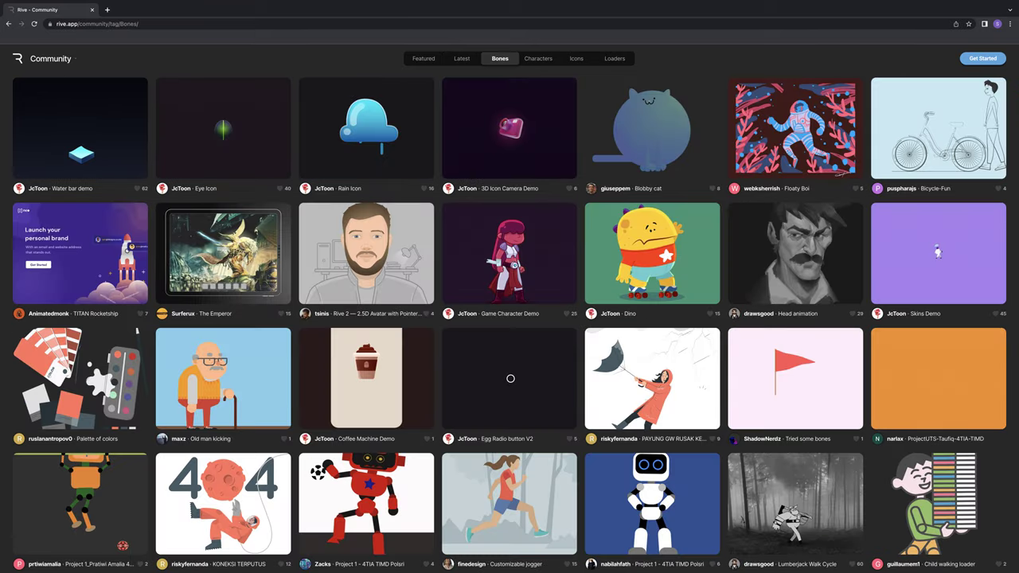
{"action": "left_click", "coordinate": [539, 59]}
{"action": "left_click", "coordinate": [576, 58]}
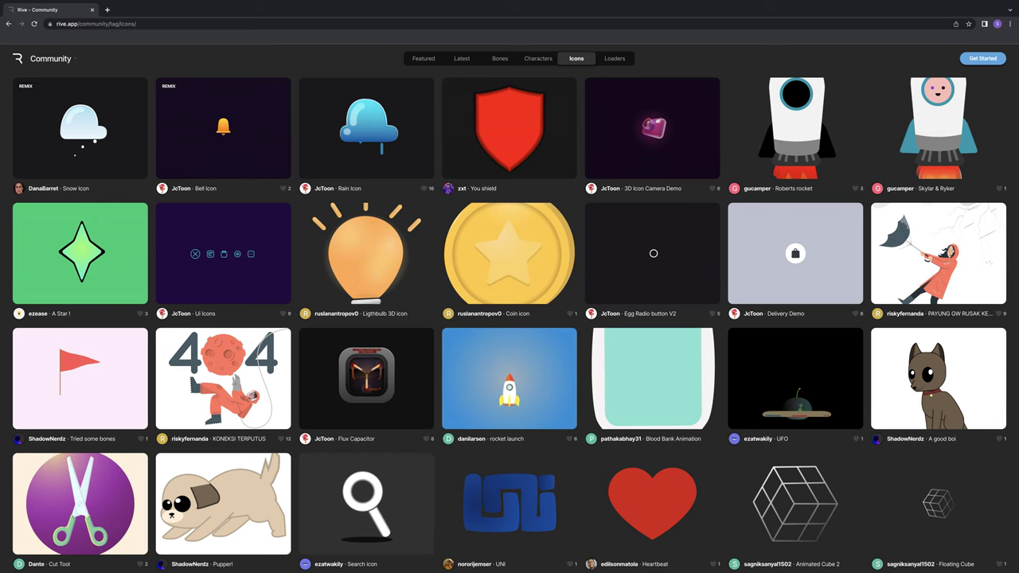
{"action": "left_click", "coordinate": [615, 58]}
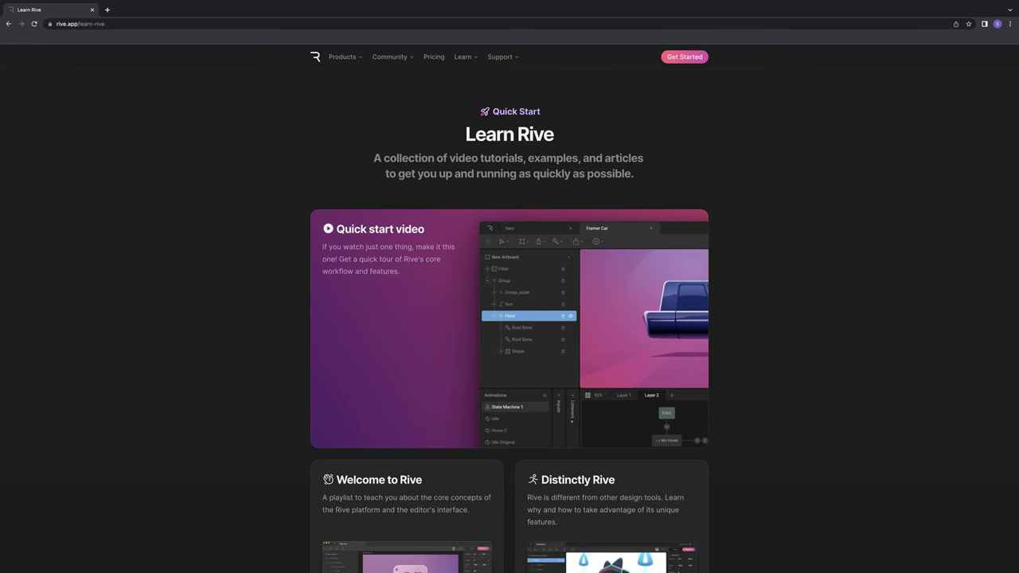
Step: Scroll down the Learn Rive tutorials page
{"action": "scroll", "coordinate": [509, 319], "scroll_direction": "down", "scroll_amount": 5}
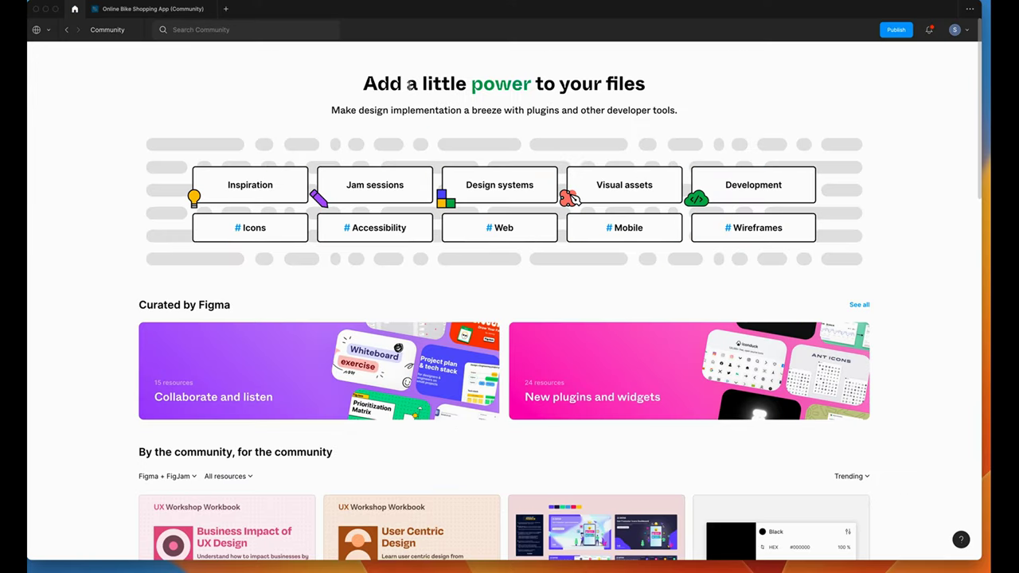
Step: Search Community for the creator's name, open their profile, and copy Online Bike Shopping App to Drafts
{"action": "left_click", "coordinate": [242, 33]}
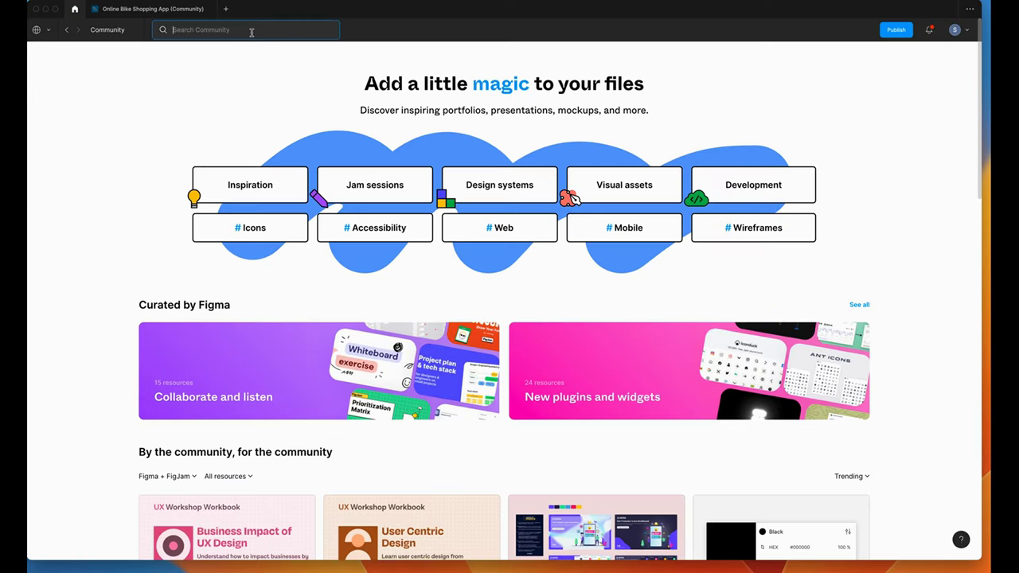
{"action": "type", "text": "sourasith"}
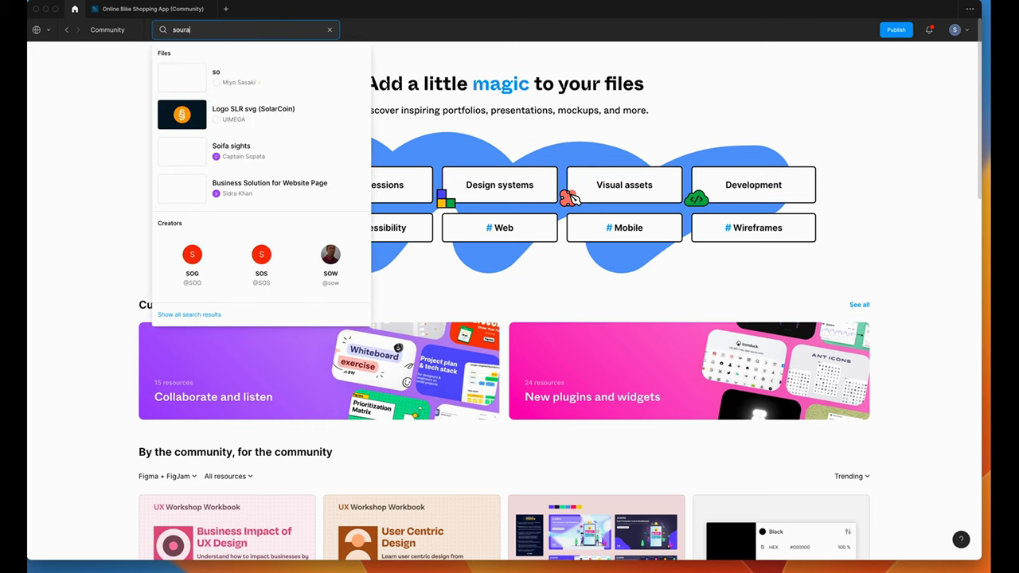
{"action": "left_click", "coordinate": [192, 255]}
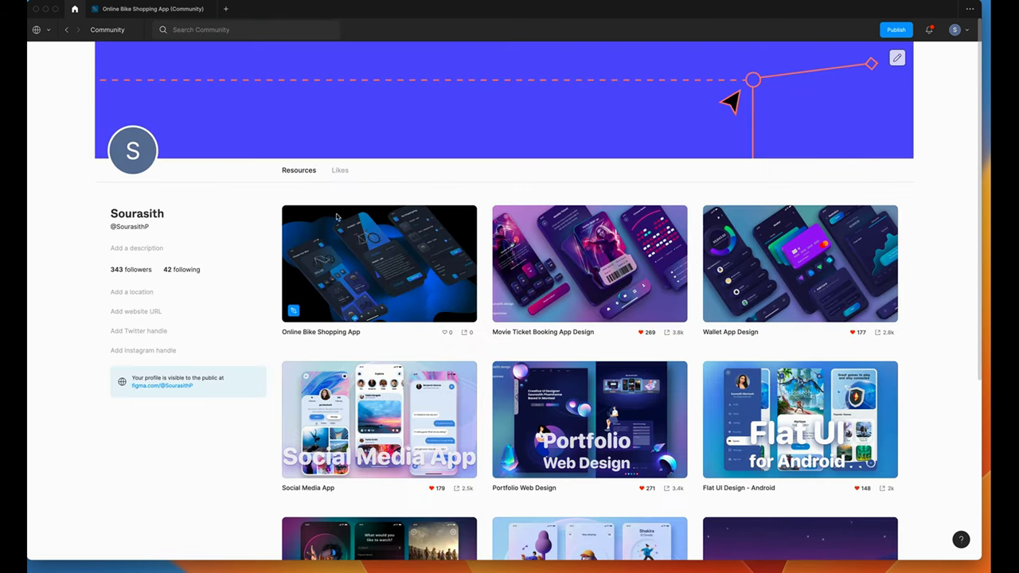
{"action": "left_click", "coordinate": [473, 288]}
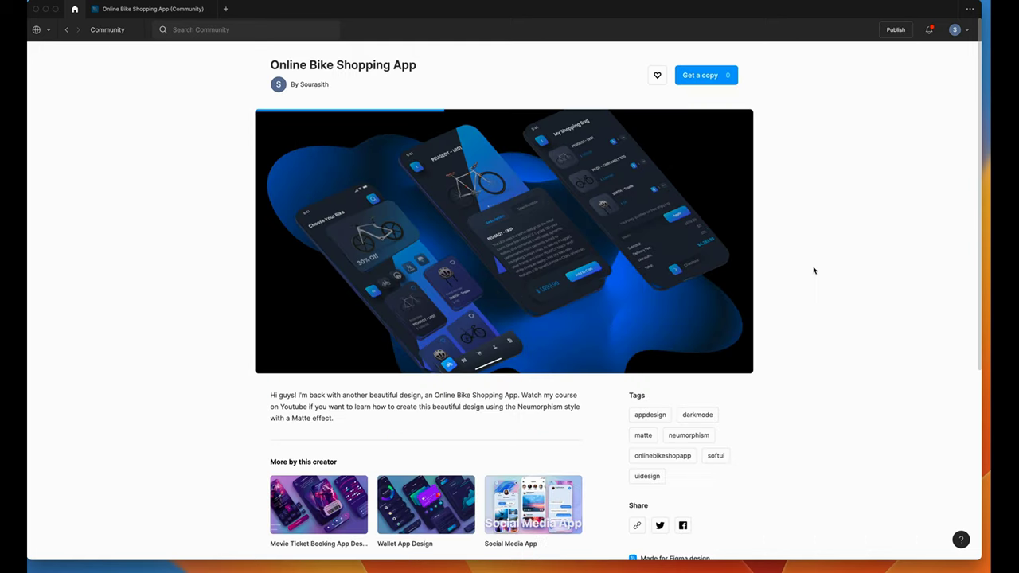
{"action": "left_click", "coordinate": [706, 75]}
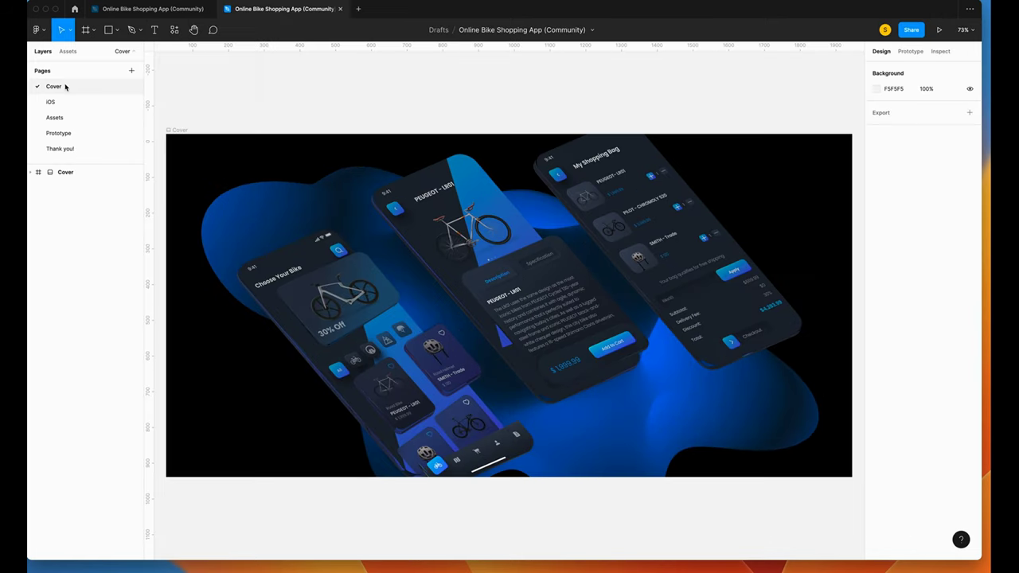
Step: Add a blank Page 6 to the file and pick the Frame tool
{"action": "left_click", "coordinate": [132, 71]}
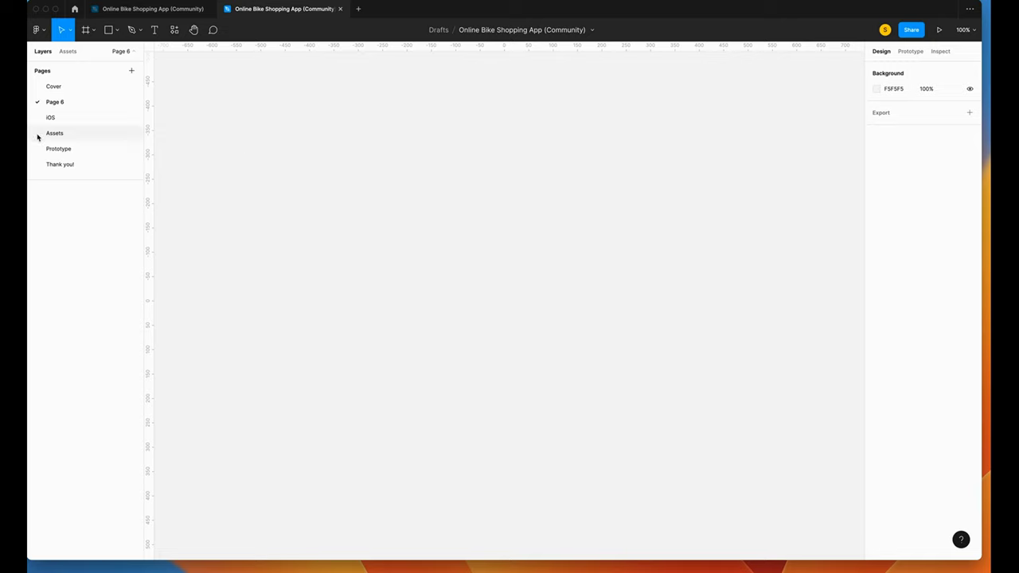
{"action": "key", "text": "f"}
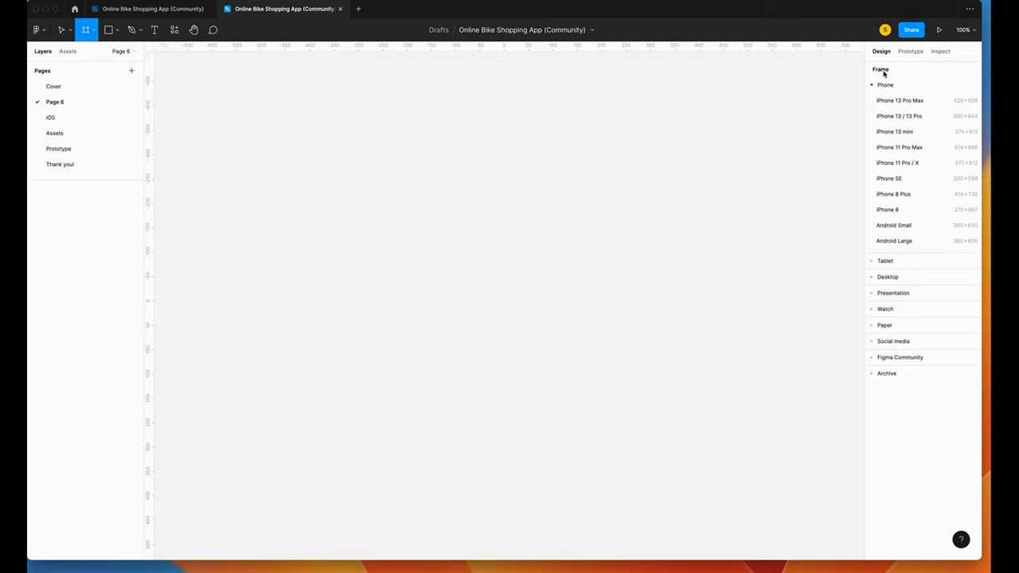
Step: Create a 390×844 iPhone 13 / 13 Pro frame with fill 242C3B and corner radius 50
{"action": "left_click", "coordinate": [907, 119]}
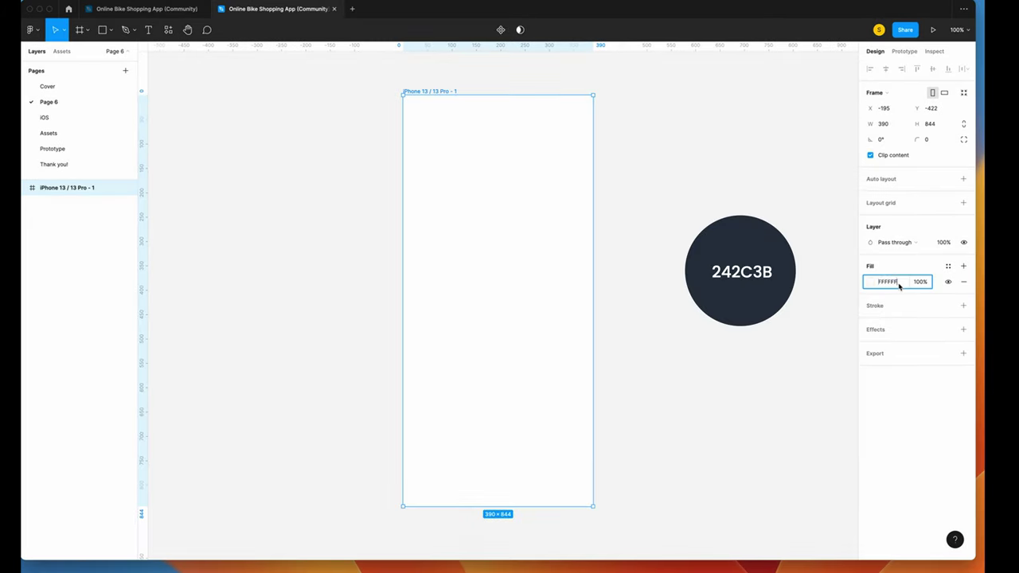
{"action": "left_click", "coordinate": [897, 282]}
{"action": "type", "text": "242c3b"}
{"action": "left_click", "coordinate": [937, 139]}
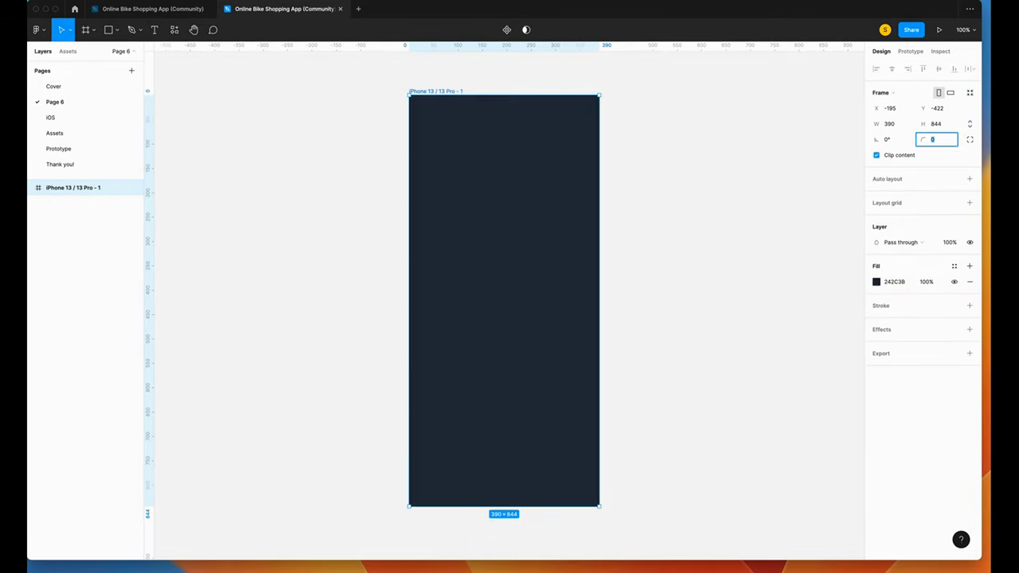
{"action": "key", "text": "Return"}
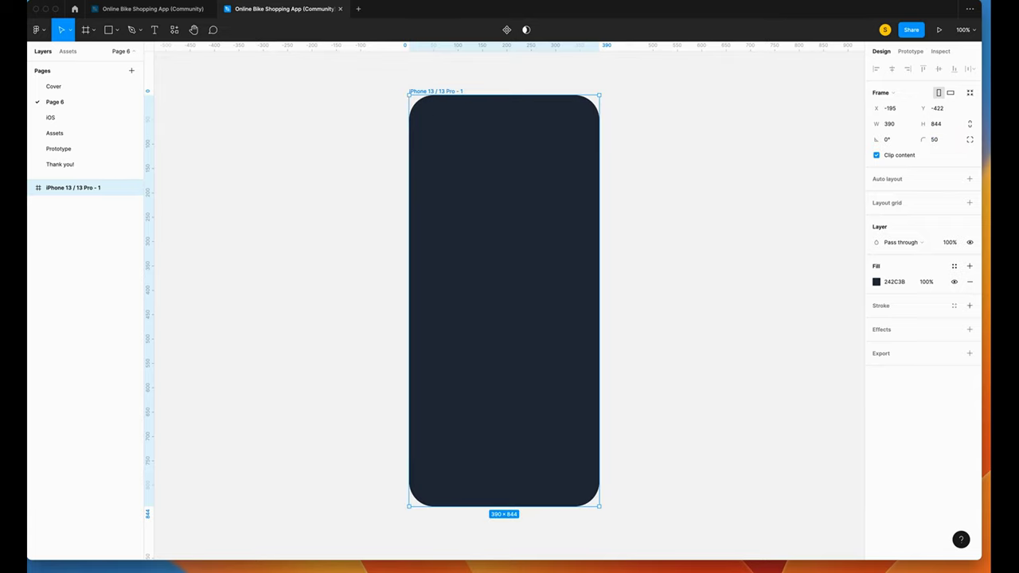
Step: Enable the iOS 15 UI Kit library in the assets panel
{"action": "left_click", "coordinate": [68, 52]}
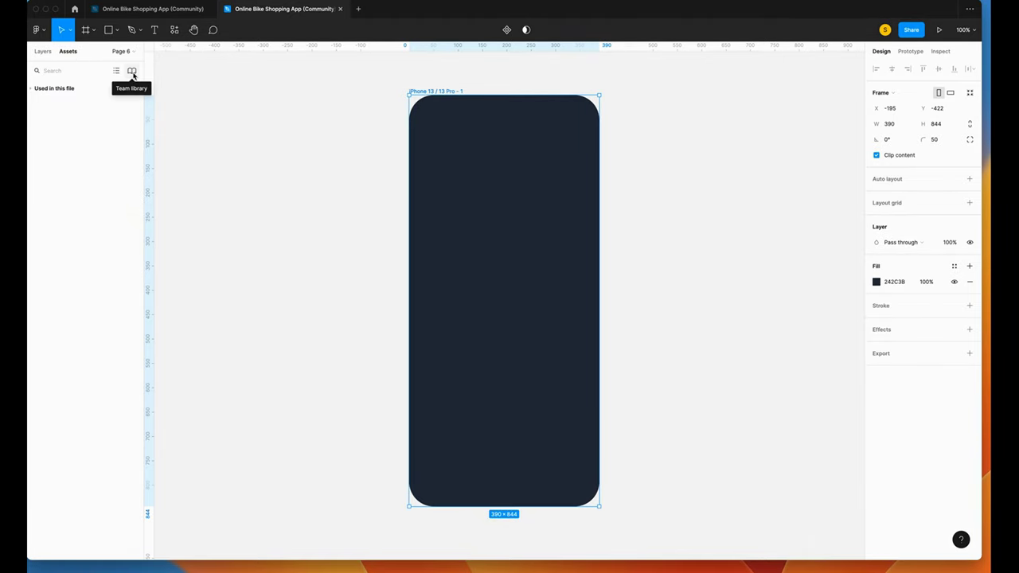
{"action": "left_click", "coordinate": [132, 71]}
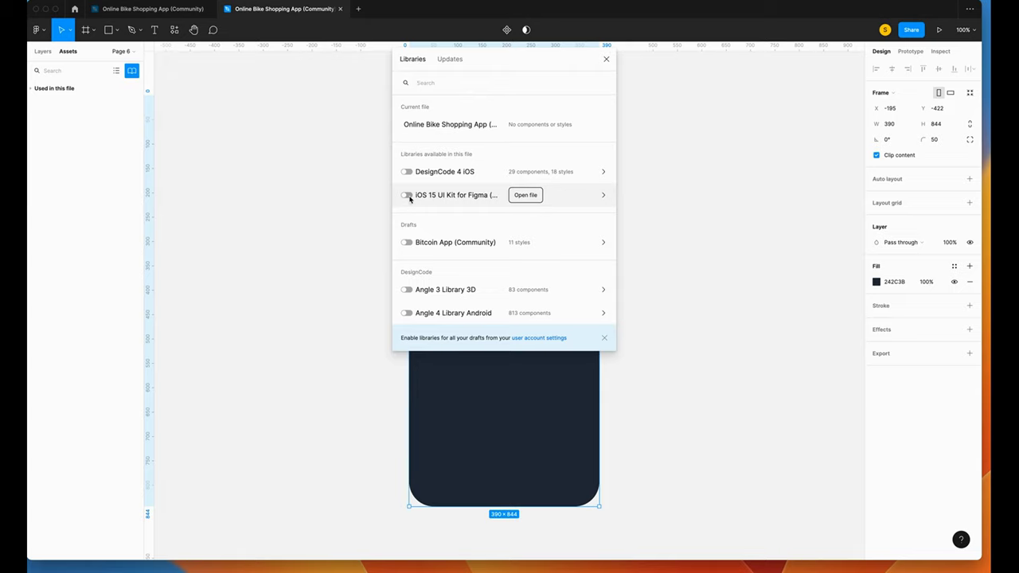
{"action": "left_click", "coordinate": [407, 195]}
Step: Place a 375×44 Status Bar at the frame's top edge with white content
{"action": "left_click", "coordinate": [56, 71]}
{"action": "type", "text": "status bar"}
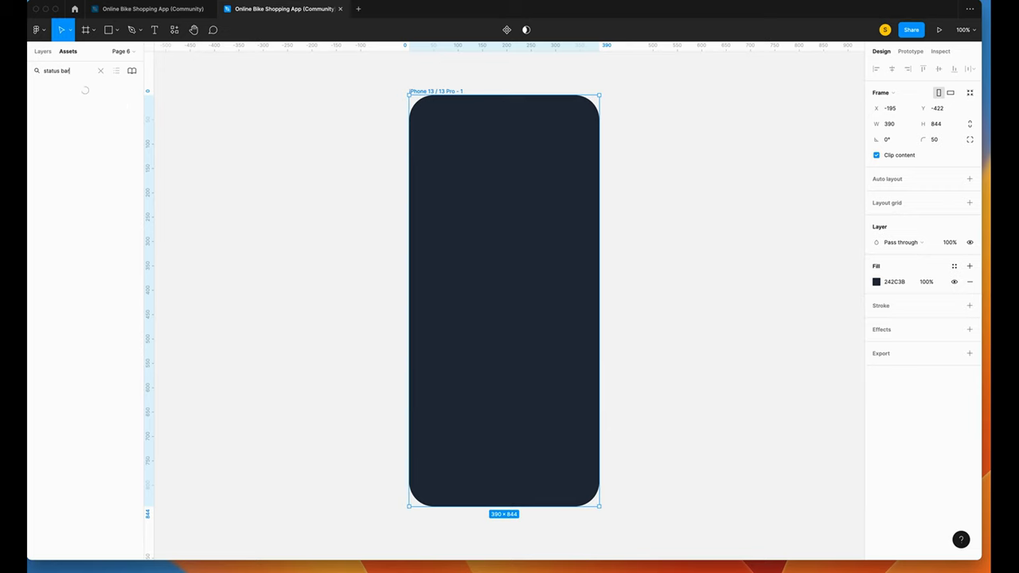
{"action": "left_click_drag", "start_coordinate": [57, 115], "coordinate": [504, 107]}
{"action": "left_click", "coordinate": [924, 68]}
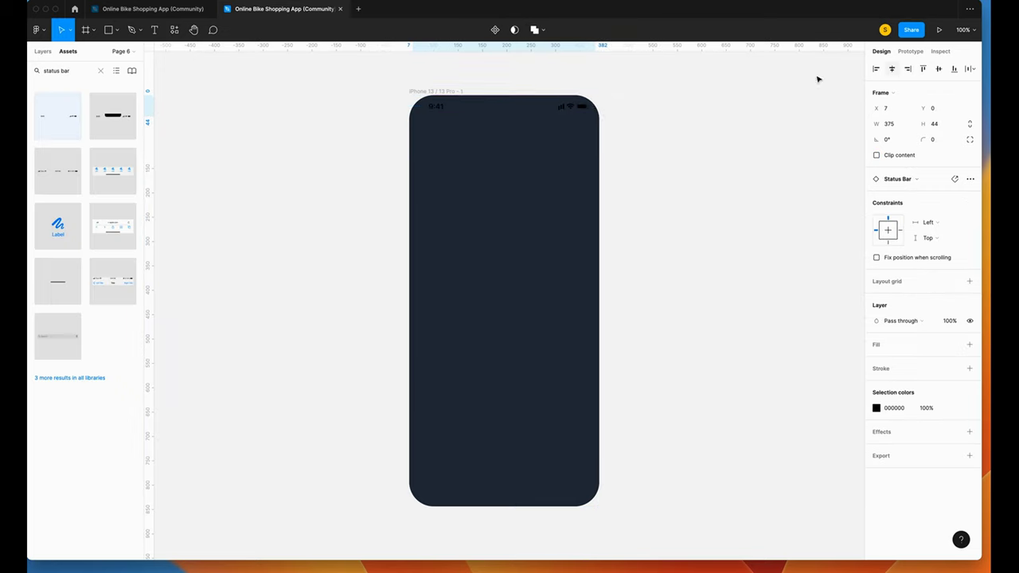
{"action": "left_click", "coordinate": [877, 408]}
{"action": "left_click", "coordinate": [747, 323]}
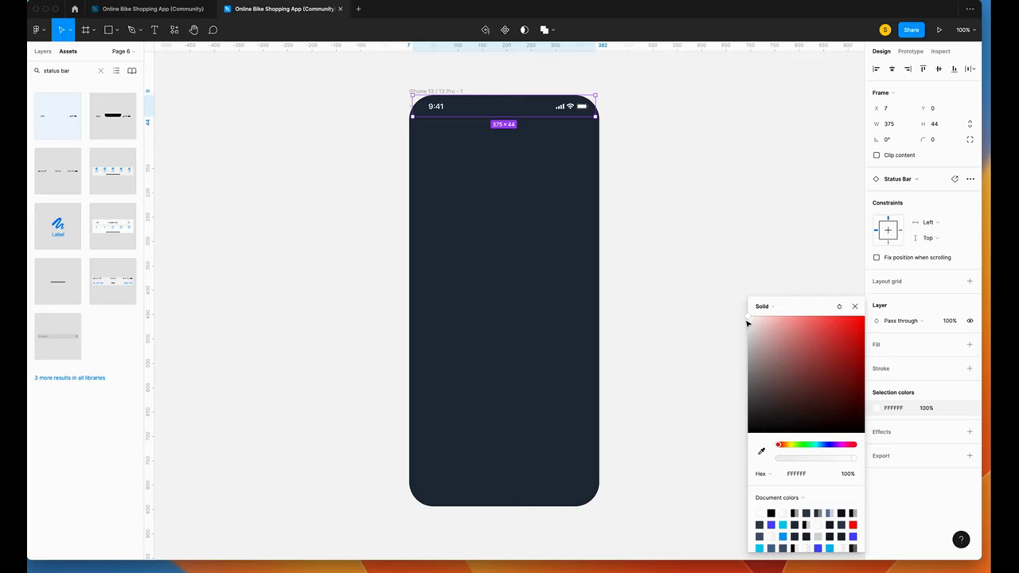
Step: Add the home indicator, center it horizontally, and detach its colour from the shared style
{"action": "triple_click", "coordinate": [75, 72]}
{"action": "type", "text": "home ndicator"}
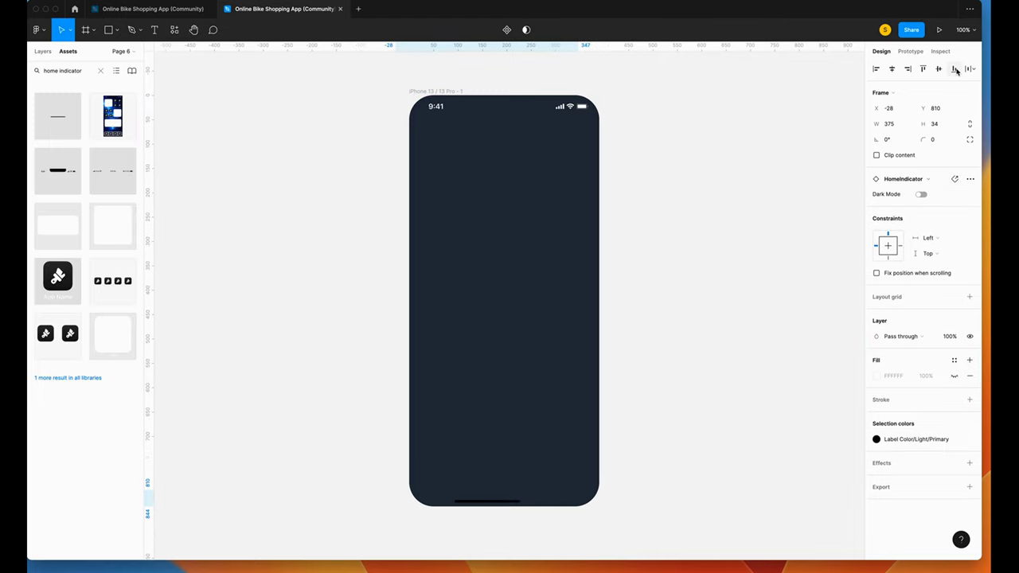
{"action": "left_click", "coordinate": [892, 69]}
{"action": "left_click", "coordinate": [877, 439]}
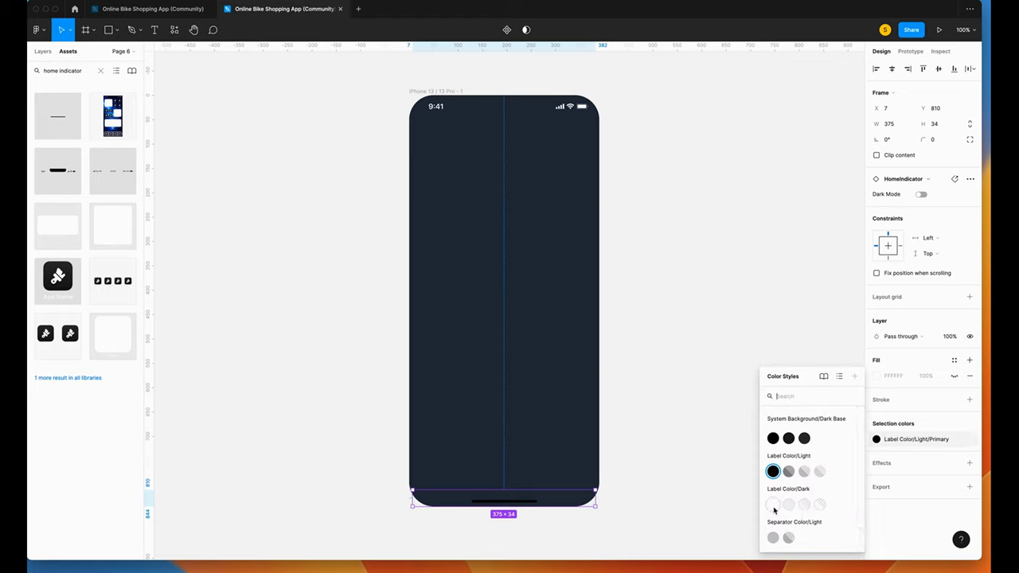
{"action": "scroll", "coordinate": [784, 494], "scroll_direction": "down", "scroll_amount": 2}
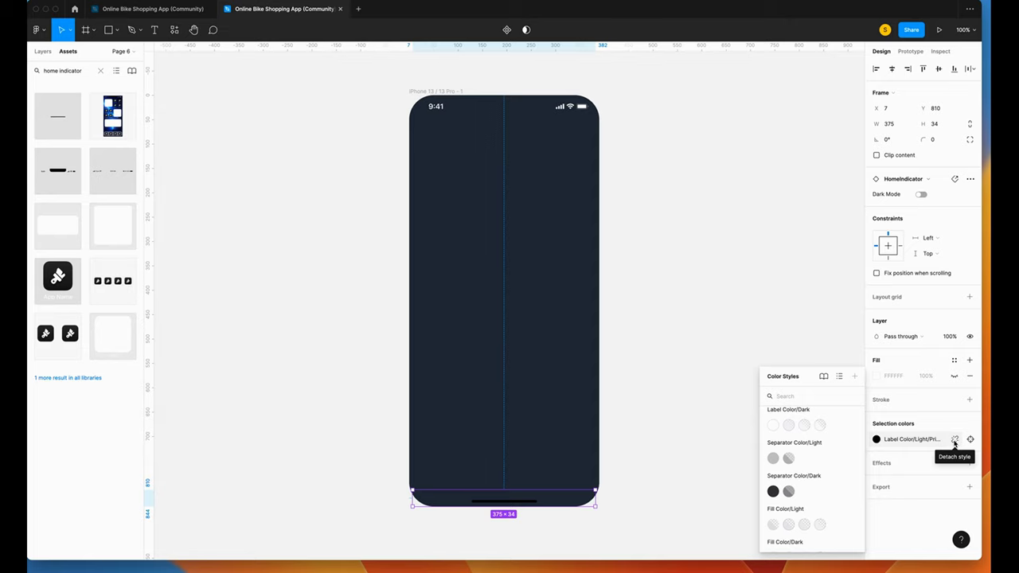
{"action": "left_click", "coordinate": [954, 441]}
{"action": "left_click", "coordinate": [877, 439]}
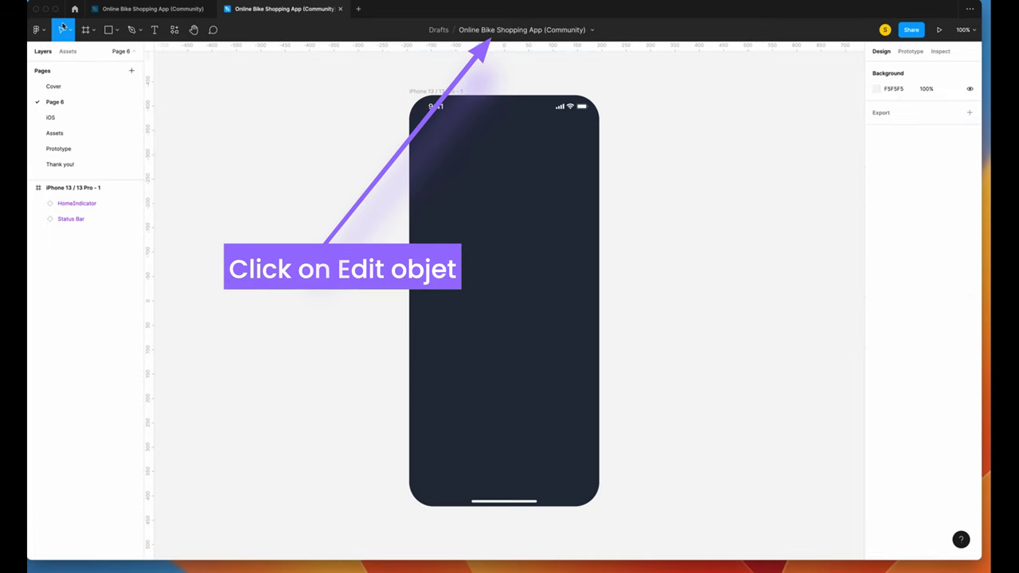
Step: Draw Rectangle 1 and drag its corner points into a slanted quadrilateral peaking mid-screen
{"action": "left_click", "coordinate": [116, 31]}
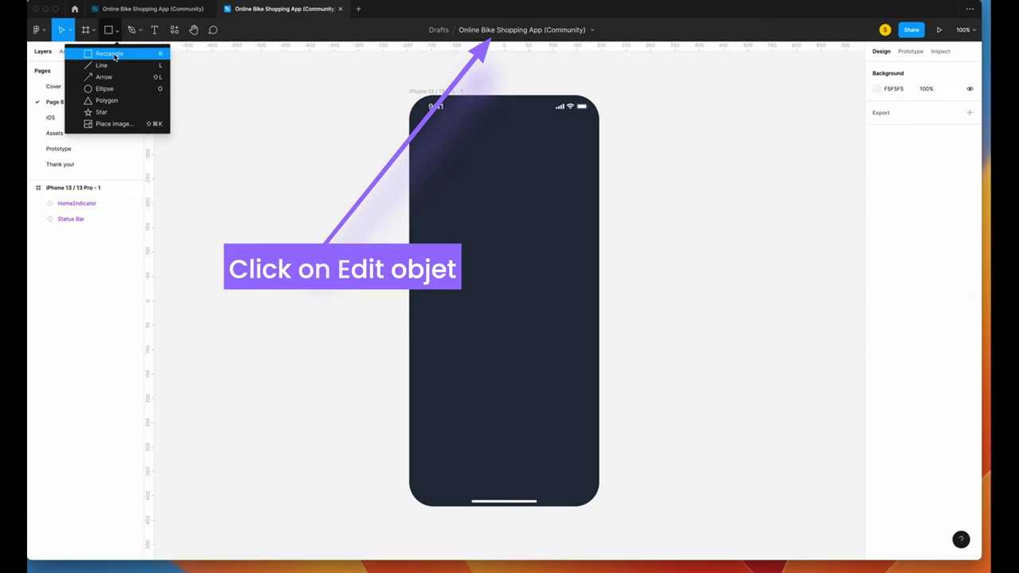
{"action": "left_click", "coordinate": [151, 56]}
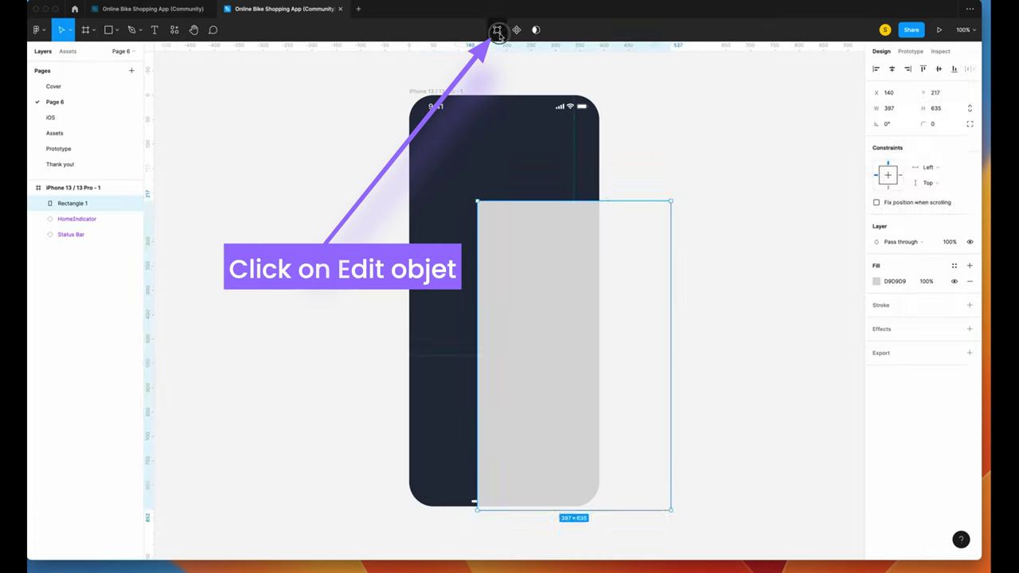
{"action": "left_click", "coordinate": [491, 30]}
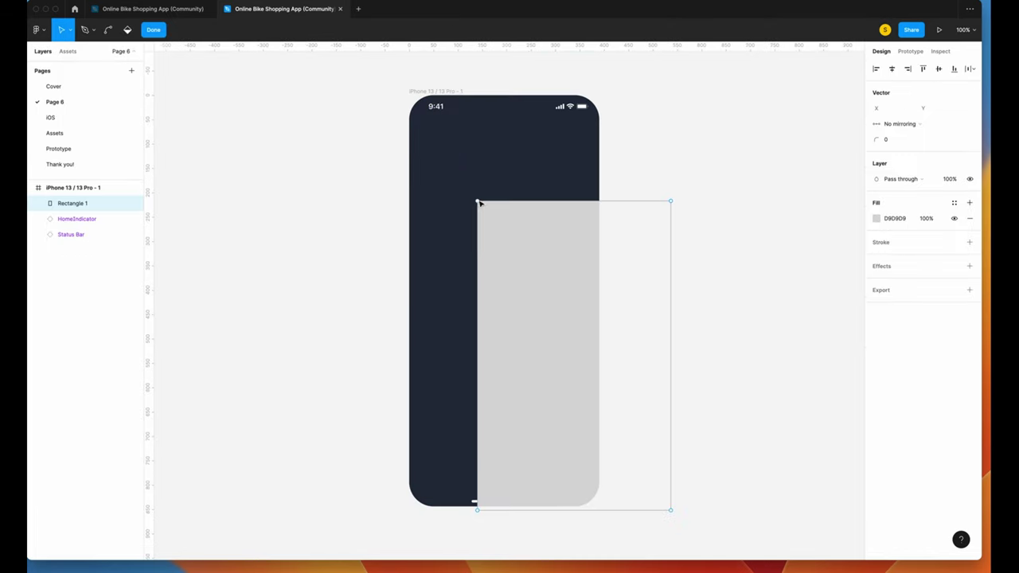
{"action": "left_click_drag", "start_coordinate": [478, 199], "coordinate": [551, 187]}
{"action": "left_click_drag", "start_coordinate": [477, 510], "coordinate": [415, 511]}
{"action": "key", "text": "super+z"}
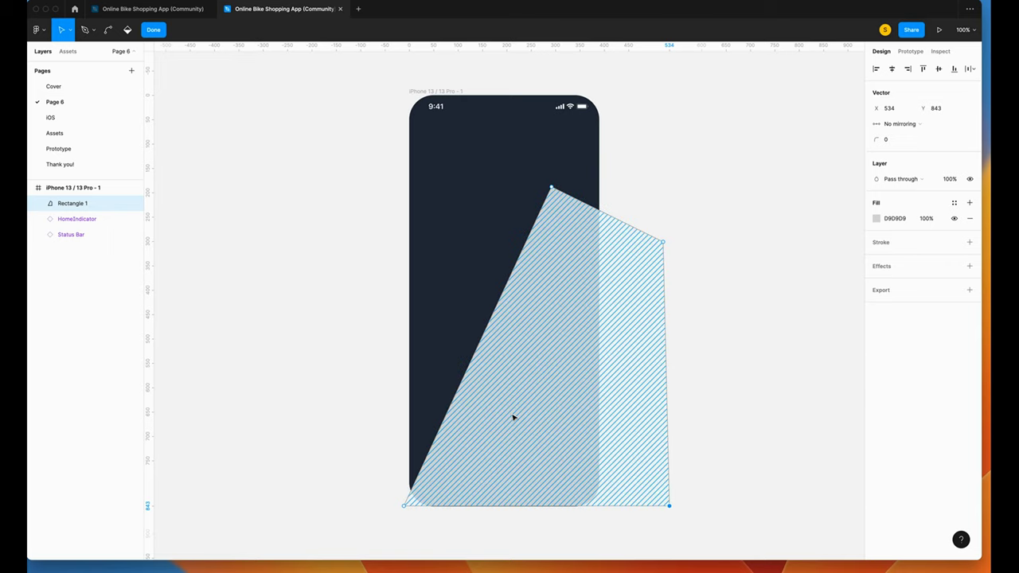
Step: Switch the shape's fill to a linear gradient from 37B6E9 to 4B4CED at 100%
{"action": "left_click", "coordinate": [876, 218]}
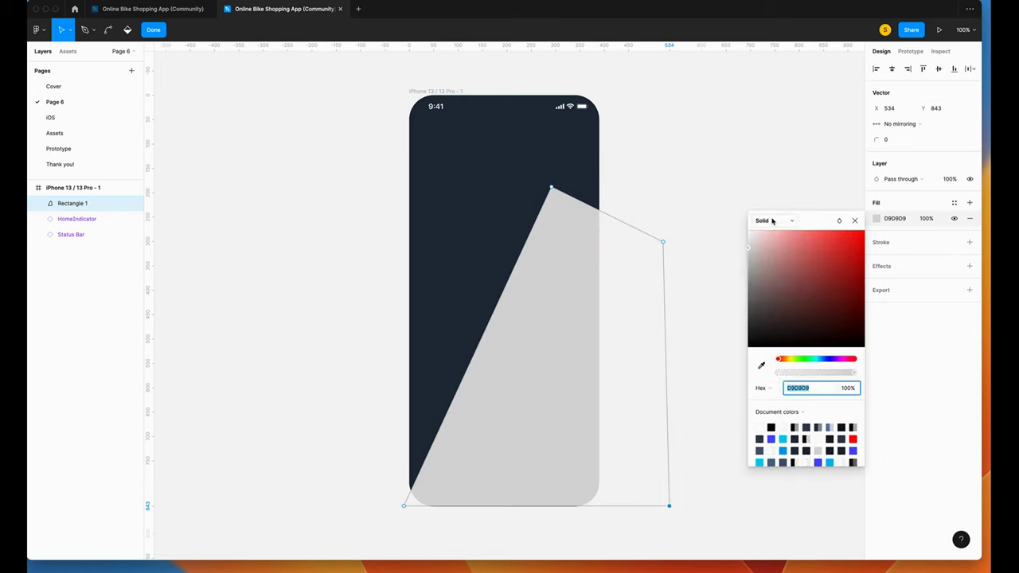
{"action": "left_click", "coordinate": [765, 220]}
{"action": "left_click", "coordinate": [777, 233]}
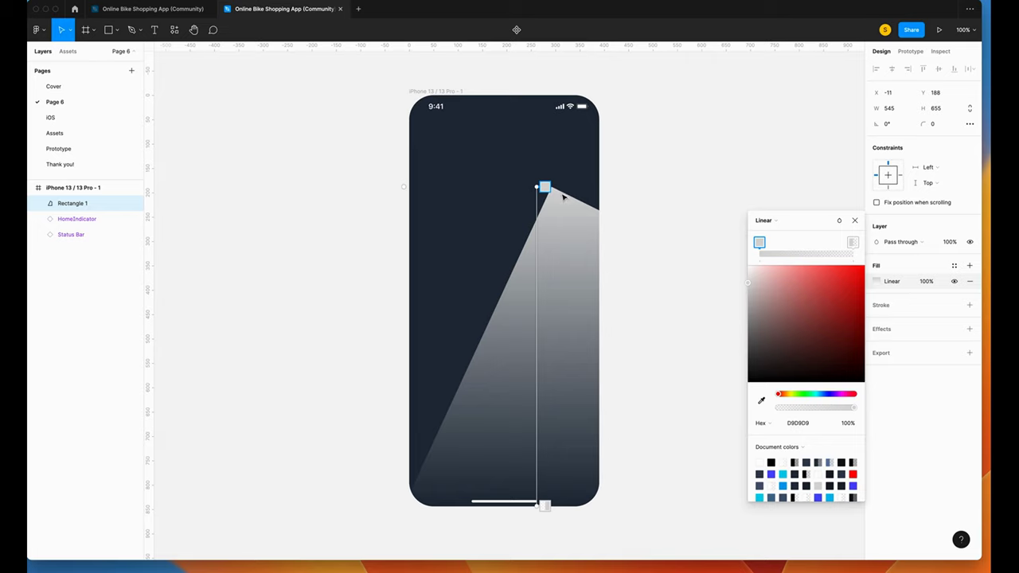
{"action": "type", "text": "37B6E9"}
{"action": "key", "text": "Return"}
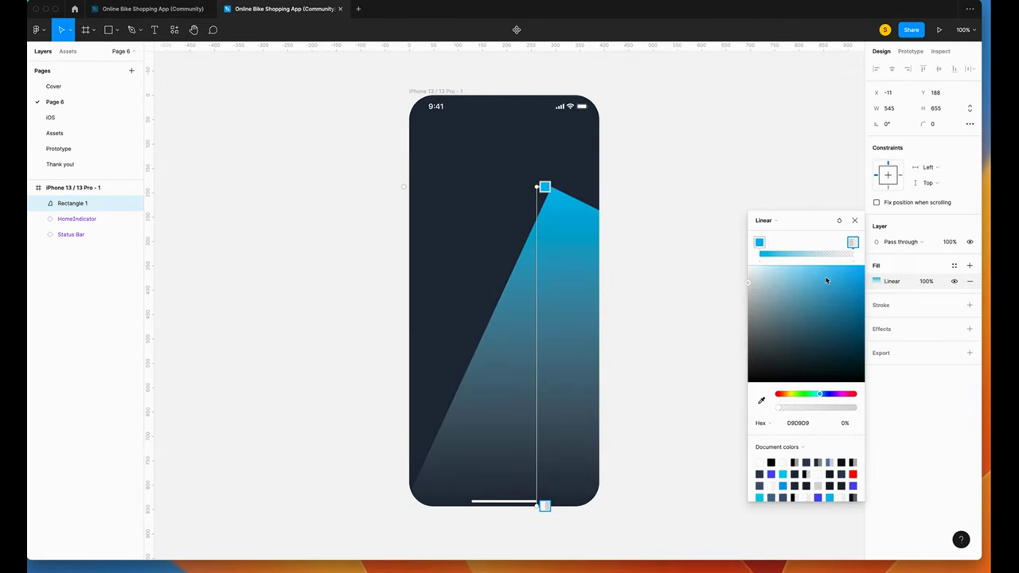
{"action": "left_click", "coordinate": [818, 427]}
{"action": "type", "text": "4B4CED"}
{"action": "key", "text": "Tab"}
{"action": "type", "text": "100"}
{"action": "key", "text": "Return"}
Step: Drag the gradient handles so it runs diagonally from the left edge to the bottom-right
{"action": "left_click", "coordinate": [537, 187]}
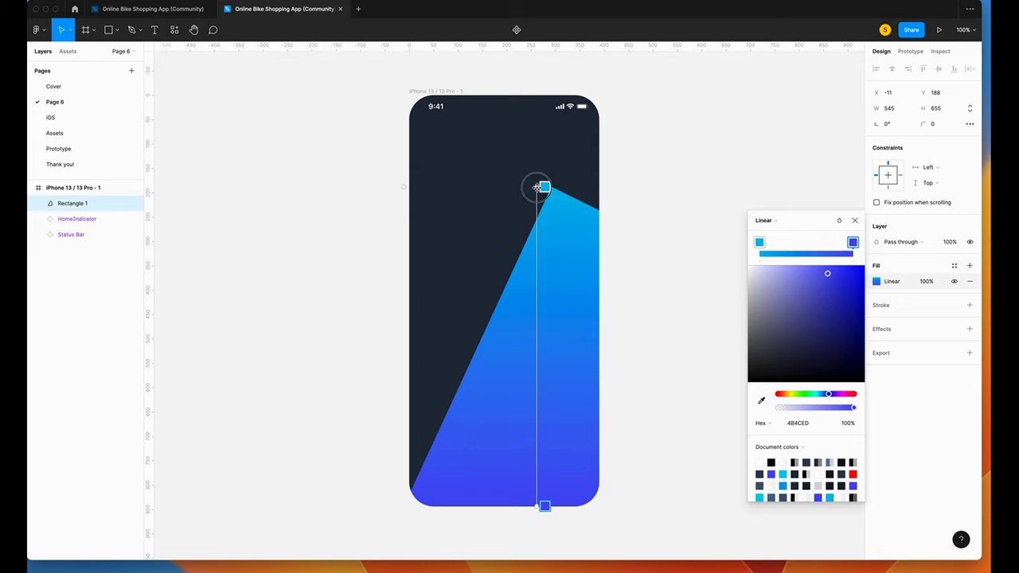
{"action": "left_click_drag", "start_coordinate": [538, 187], "coordinate": [407, 187]}
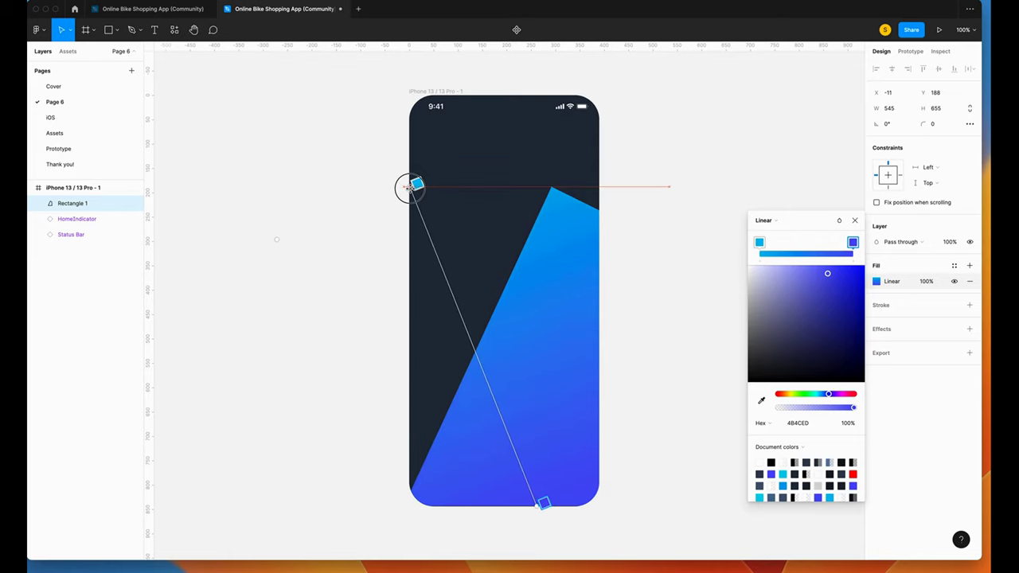
{"action": "left_click_drag", "start_coordinate": [545, 507], "coordinate": [575, 506]}
{"action": "key", "text": "Escape"}
{"action": "scroll", "coordinate": [674, 245], "scroll_direction": "up", "scroll_amount": 10}
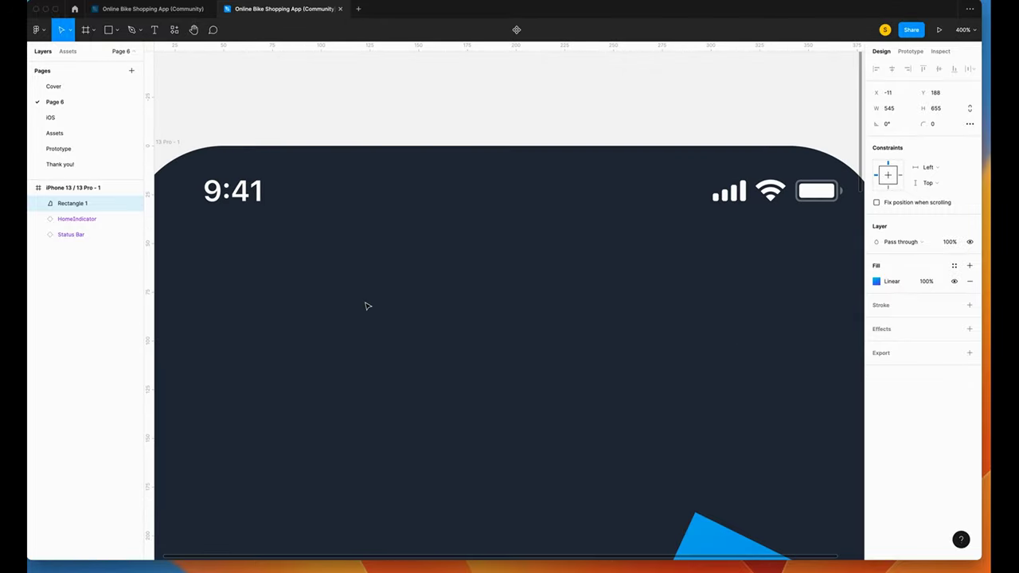
Step: Create a Poppins Bold text box reading 'Choose Your Bike'
{"action": "key", "text": "t"}
{"action": "left_click_drag", "start_coordinate": [218, 267], "coordinate": [386, 319]}
{"action": "left_click", "coordinate": [943, 283]}
{"action": "type", "text": "Pop"}
{"action": "left_click", "coordinate": [888, 296]}
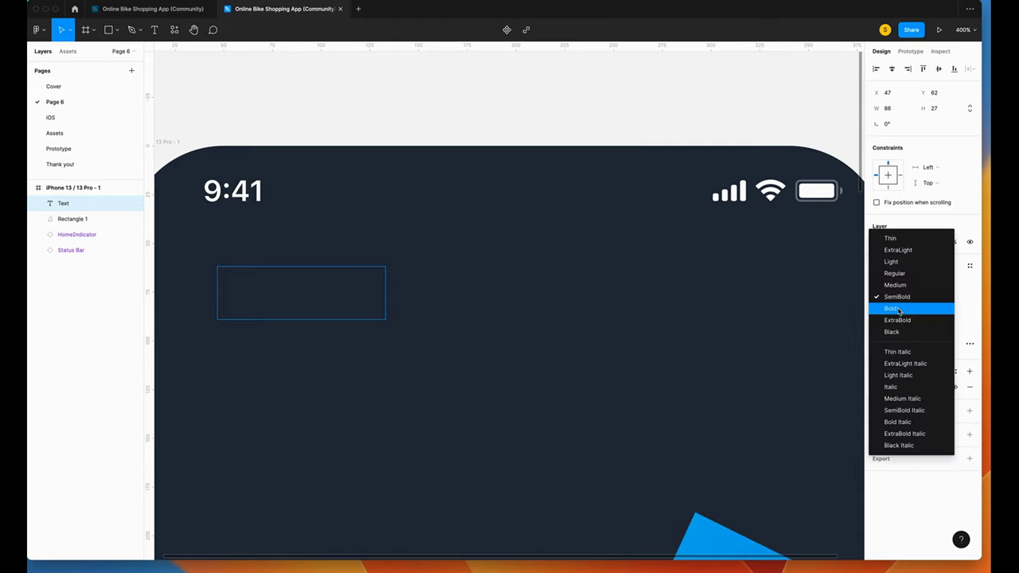
{"action": "left_click", "coordinate": [898, 309]}
{"action": "type", "text": "Choose"}
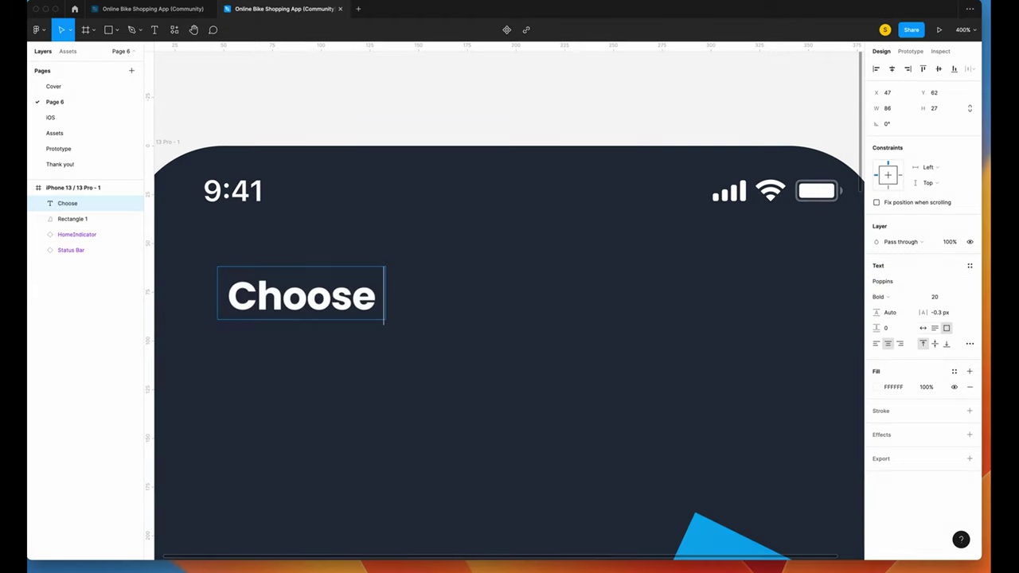
{"action": "type", "text": " Your Bike"}
Step: Make the heading auto-width and left-aligned, positioned at X 20, Y 67
{"action": "left_click", "coordinate": [923, 328]}
{"action": "left_click", "coordinate": [876, 344]}
{"action": "scroll", "coordinate": [432, 401], "scroll_direction": "left", "scroll_amount": 3}
{"action": "scroll", "coordinate": [432, 400], "scroll_direction": "up", "scroll_amount": 1}
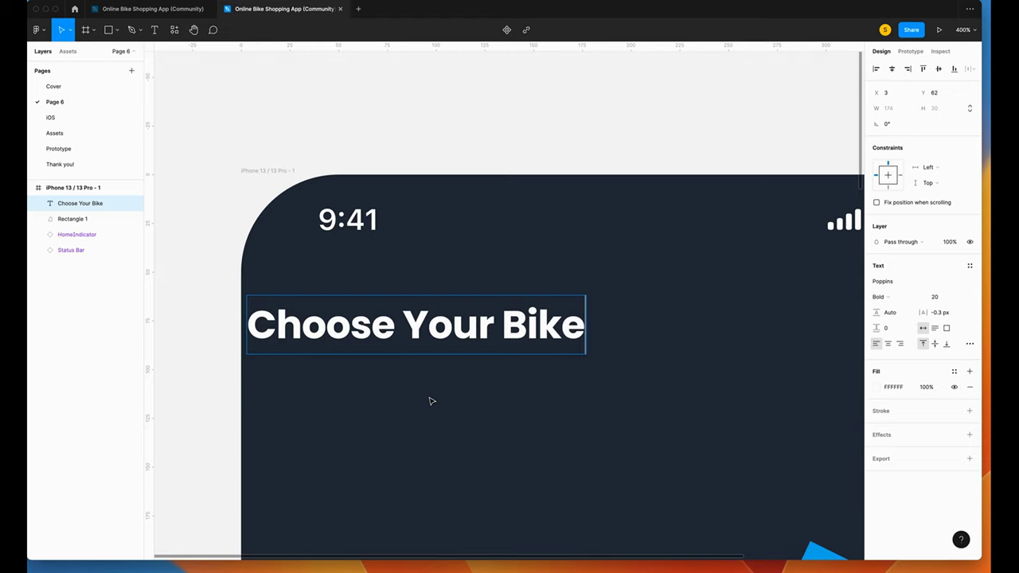
{"action": "key", "text": "Escape"}
{"action": "left_click_drag", "start_coordinate": [252, 324], "coordinate": [285, 323]}
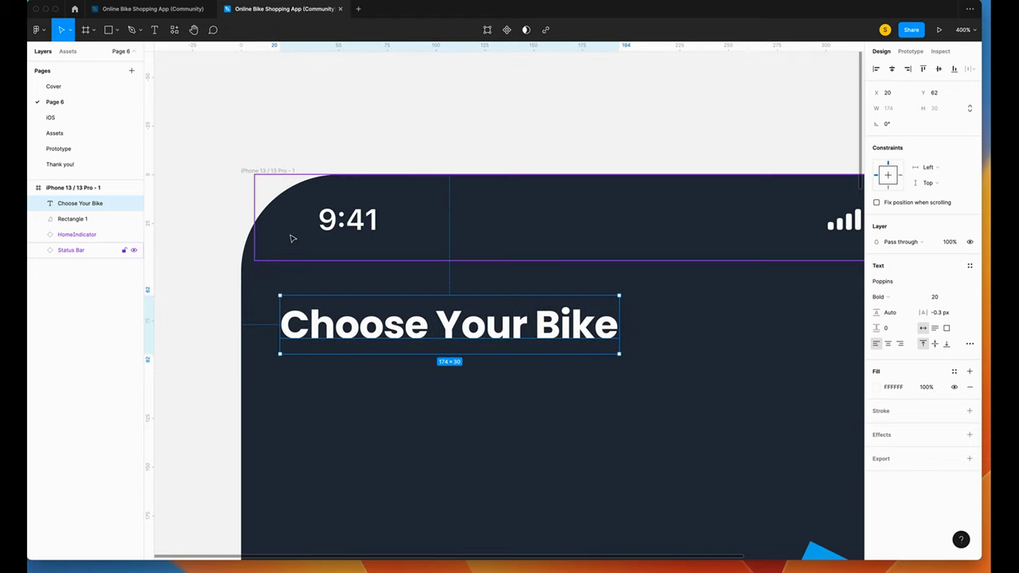
{"action": "key", "text": "Down"}
{"action": "key", "text": "Down"}
{"action": "key", "text": "Down"}
{"action": "key", "text": "Down"}
{"action": "key", "text": "Down"}
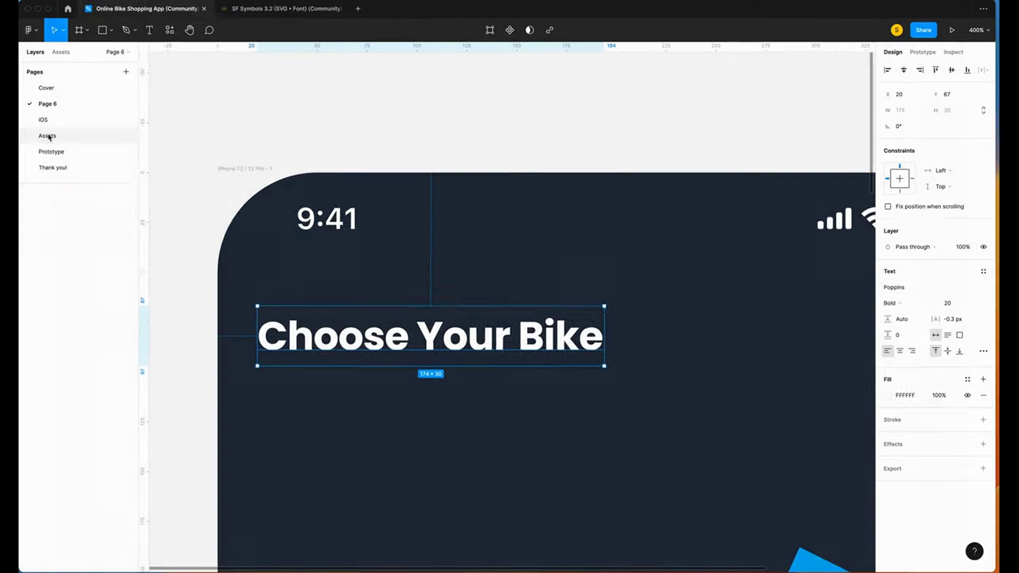
Step: Copy the search icon from the Assets page's Icons set onto the phone screen
{"action": "left_click", "coordinate": [48, 136]}
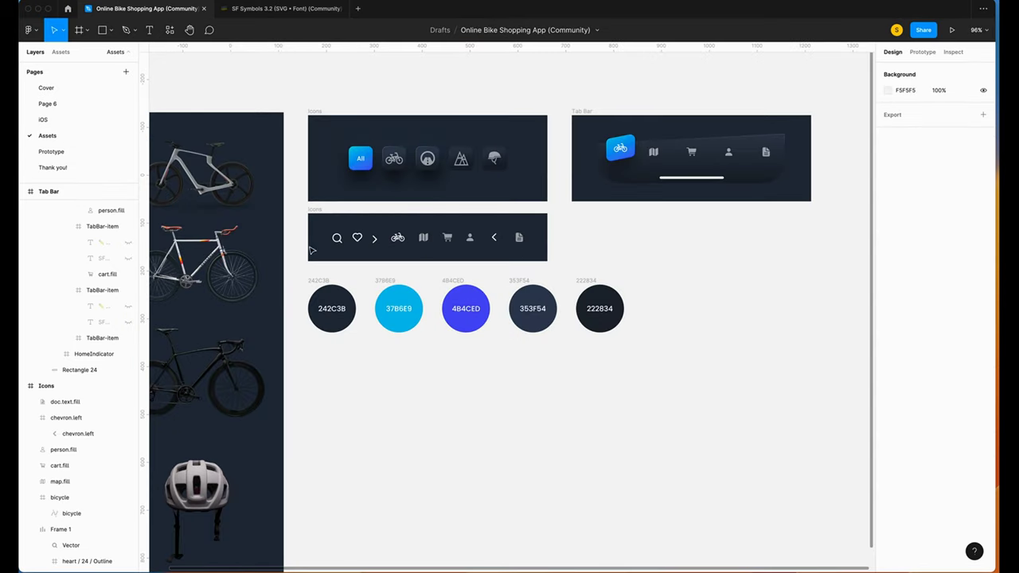
{"action": "left_click", "coordinate": [338, 239]}
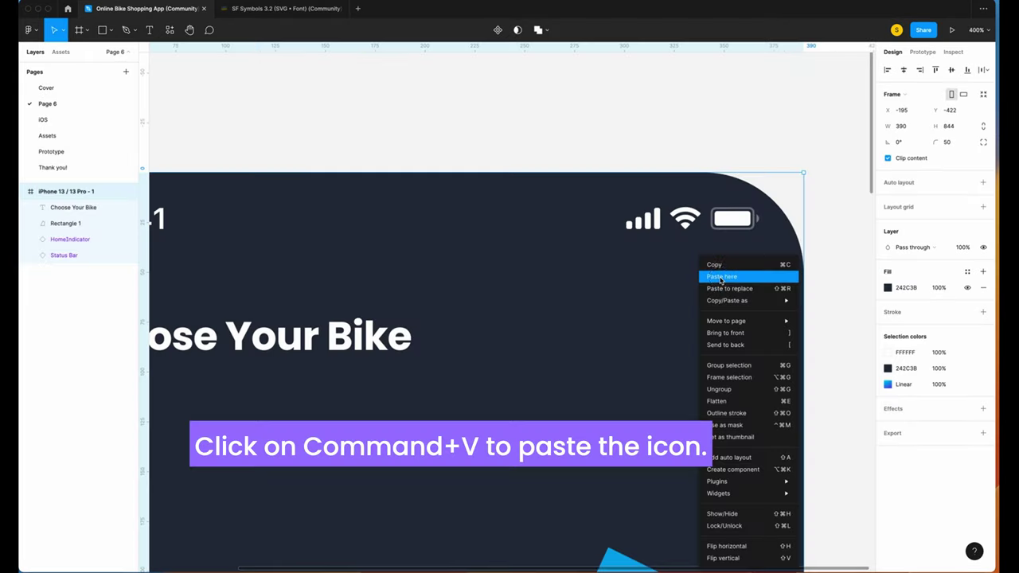
{"action": "left_click", "coordinate": [733, 275]}
{"action": "left_click_drag", "start_coordinate": [740, 300], "coordinate": [738, 328]}
Step: Wrap the search icon in a centered 44×44 auto-layout frame with white fill
{"action": "key", "text": "shift+a"}
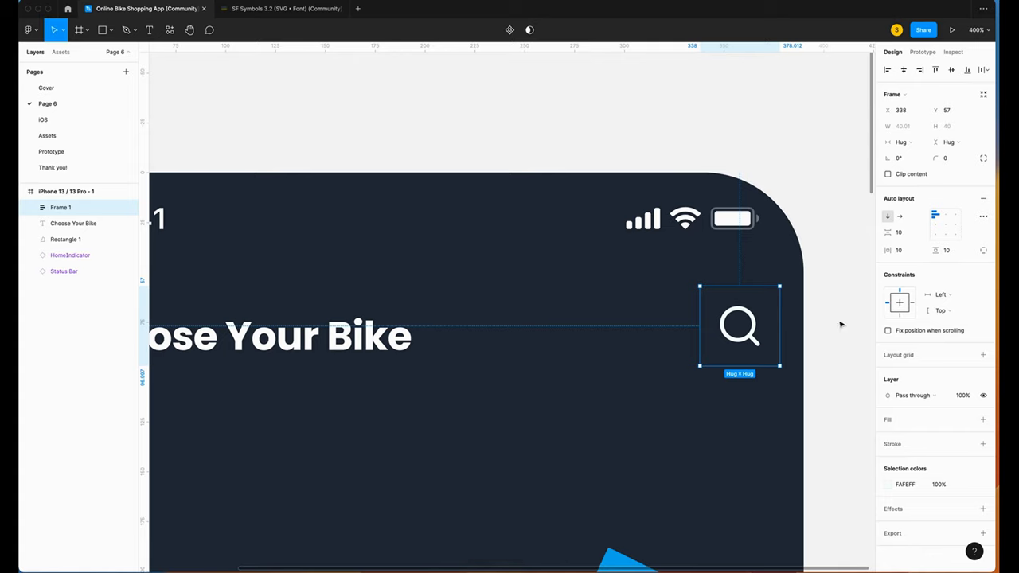
{"action": "left_click_drag", "start_coordinate": [740, 286], "coordinate": [740, 283]}
{"action": "left_click_drag", "start_coordinate": [781, 337], "coordinate": [789, 333]}
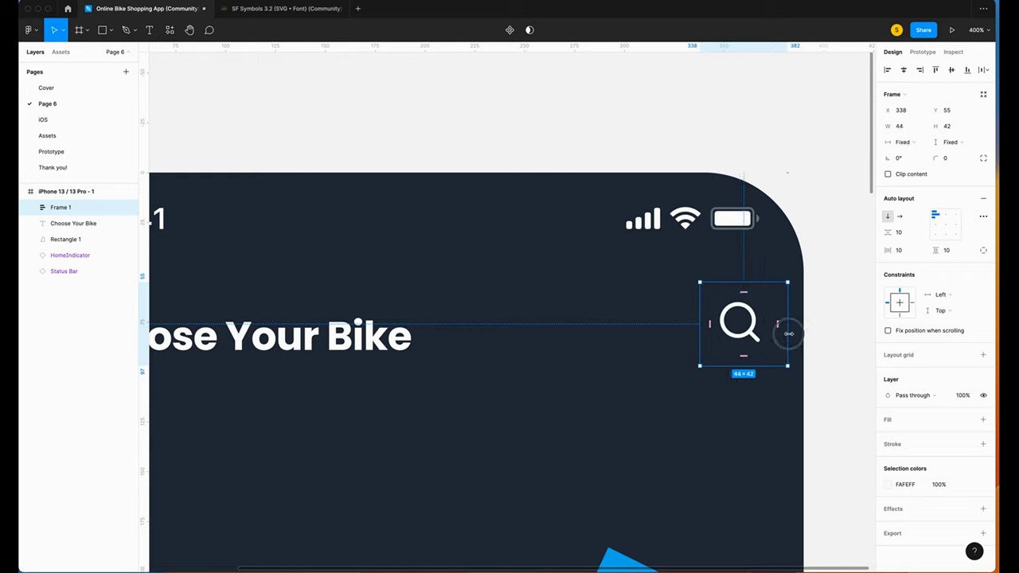
{"action": "left_click", "coordinate": [949, 126]}
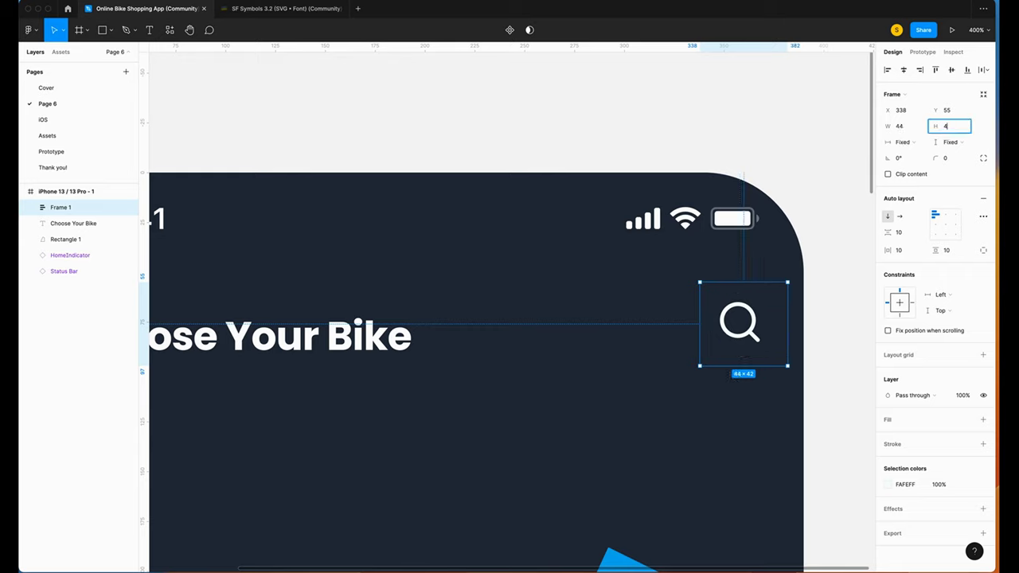
{"action": "type", "text": "44"}
{"action": "key", "text": "Return"}
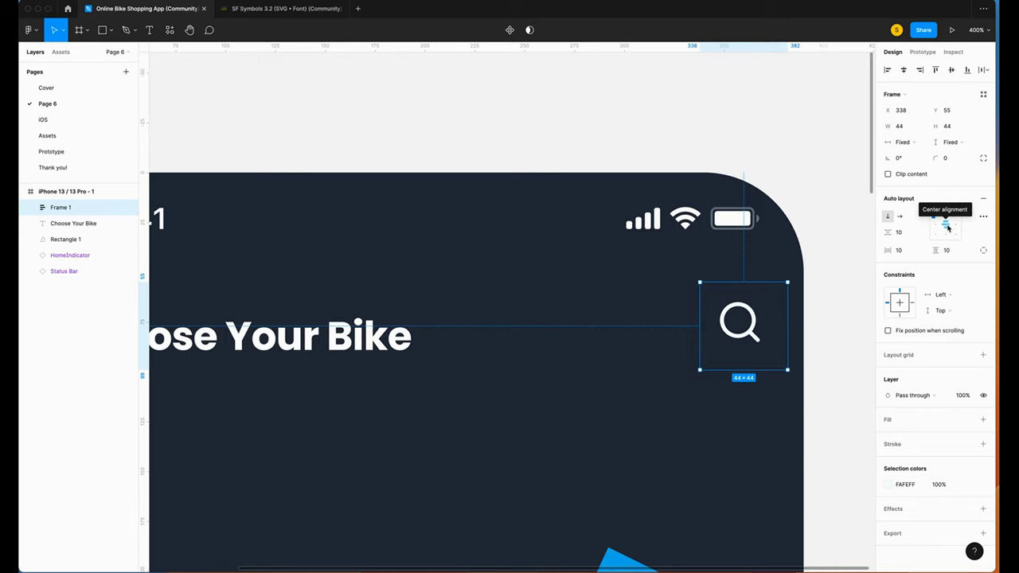
{"action": "left_click", "coordinate": [947, 227]}
{"action": "left_click", "coordinate": [983, 420]}
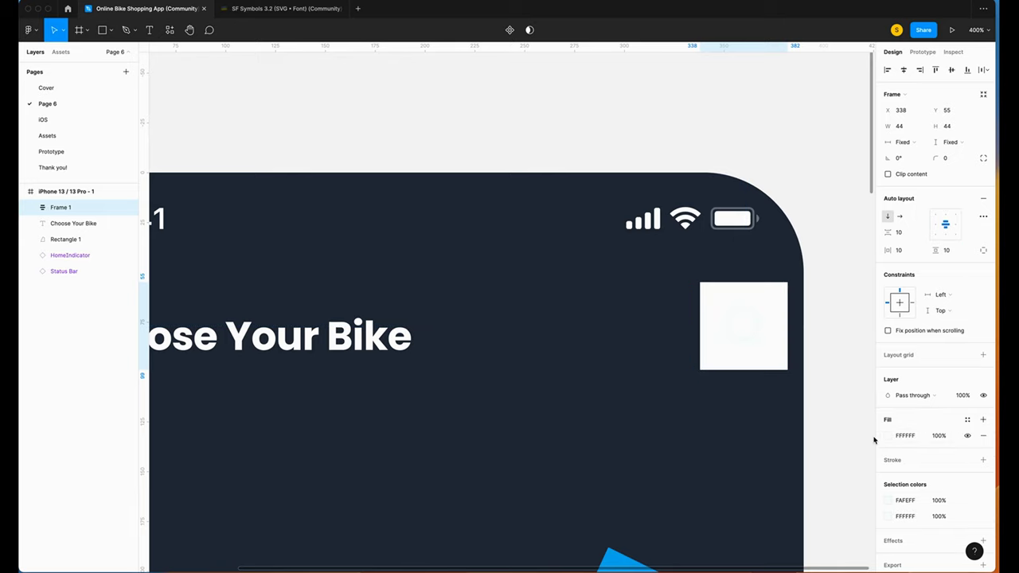
Step: Copy the properties of the blue gradient shape, Rectangle 1
{"action": "scroll", "coordinate": [725, 461], "scroll_direction": "down", "scroll_amount": 10}
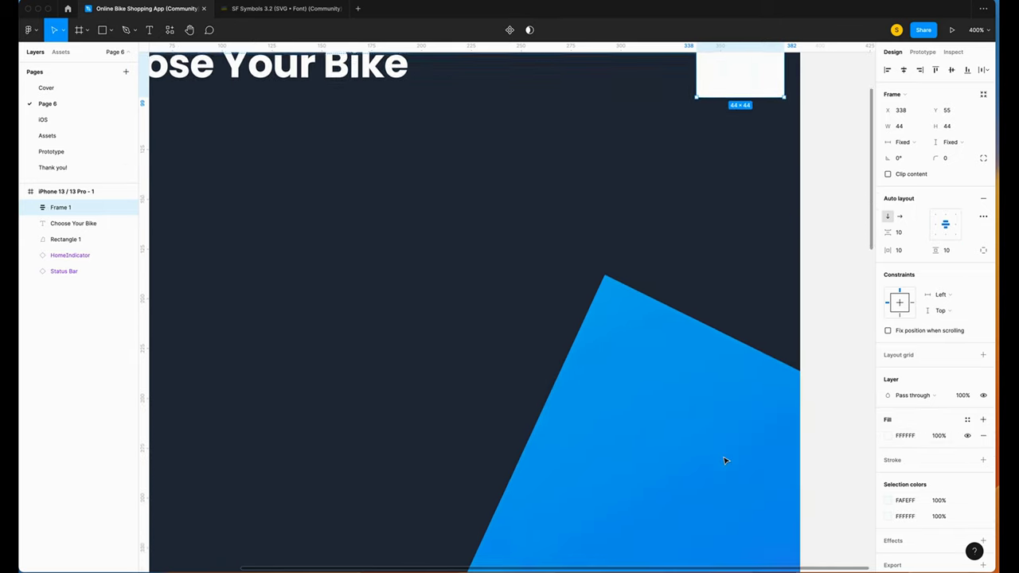
{"action": "scroll", "coordinate": [724, 460], "scroll_direction": "down", "scroll_amount": 5}
{"action": "scroll", "coordinate": [725, 461], "scroll_direction": "up", "scroll_amount": 7}
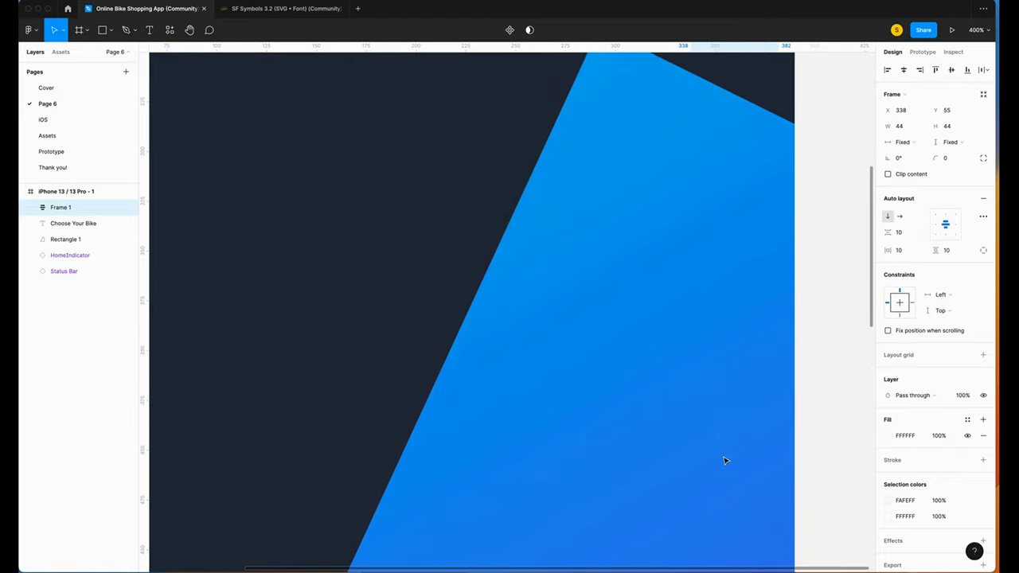
{"action": "scroll", "coordinate": [690, 416], "scroll_direction": "up", "scroll_amount": 5}
{"action": "left_click", "coordinate": [642, 461]}
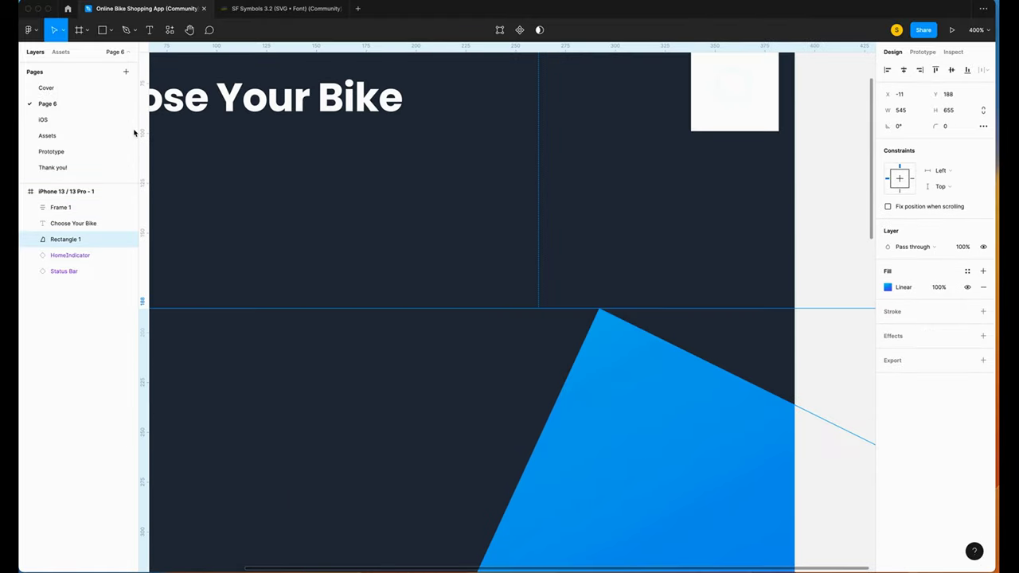
{"action": "scroll", "coordinate": [523, 268], "scroll_direction": "down", "scroll_amount": 5}
{"action": "right_click", "coordinate": [524, 268]}
{"action": "mouse_move", "coordinate": [581, 316]}
{"action": "left_click", "coordinate": [642, 353]}
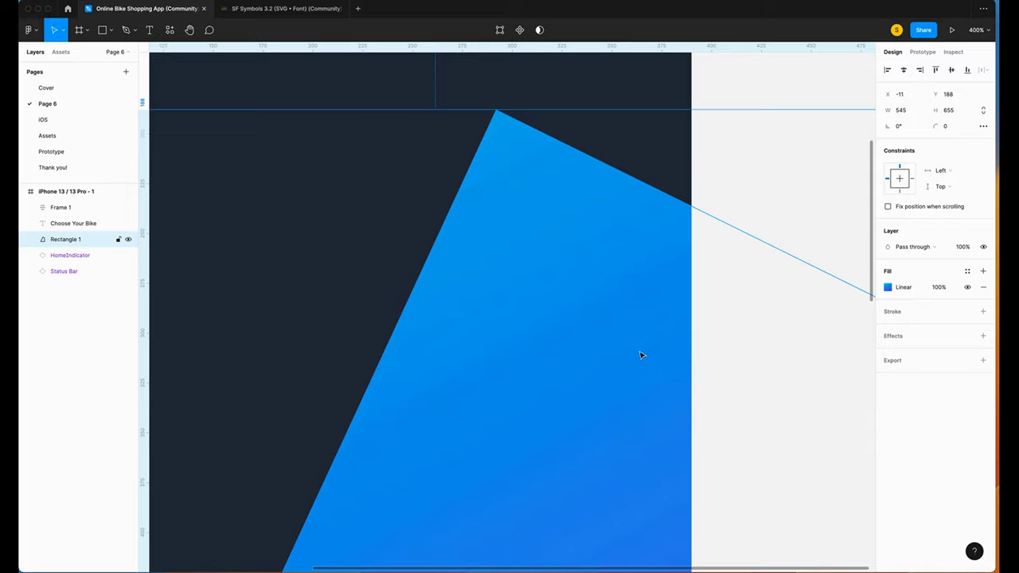
{"action": "scroll", "coordinate": [642, 355], "scroll_direction": "up", "scroll_amount": 5}
{"action": "scroll", "coordinate": [642, 355], "scroll_direction": "up", "scroll_amount": 3}
Step: Paste the blue shape's gradient styling onto the search frame and give it a corner radius of 10
{"action": "right_click", "coordinate": [660, 213]}
{"action": "mouse_move", "coordinate": [705, 236]}
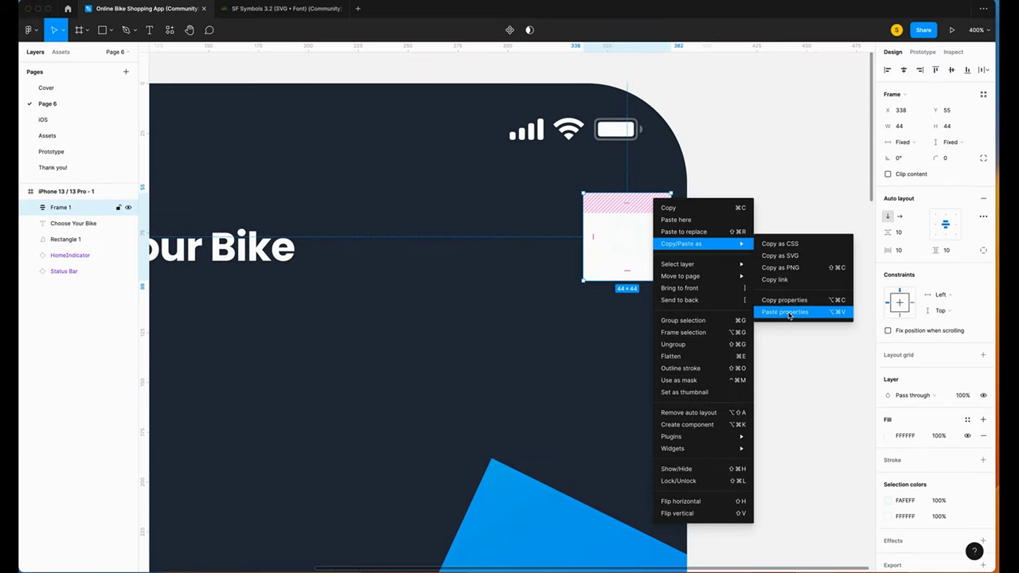
{"action": "left_click", "coordinate": [785, 312]}
{"action": "key", "text": "Return"}
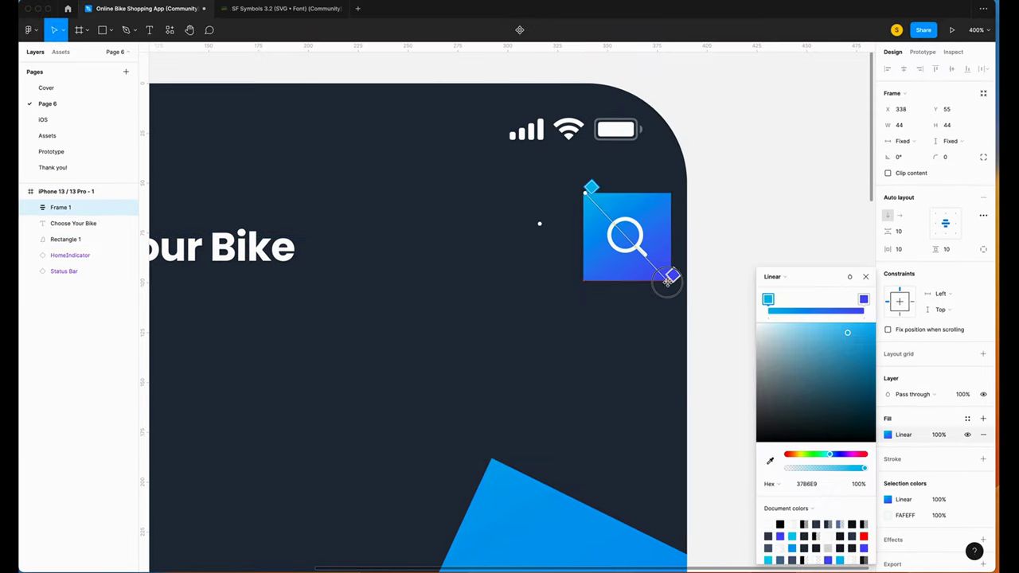
{"action": "left_click", "coordinate": [865, 277]}
{"action": "left_click", "coordinate": [948, 157]}
{"action": "type", "text": "10"}
{"action": "key", "text": "Return"}
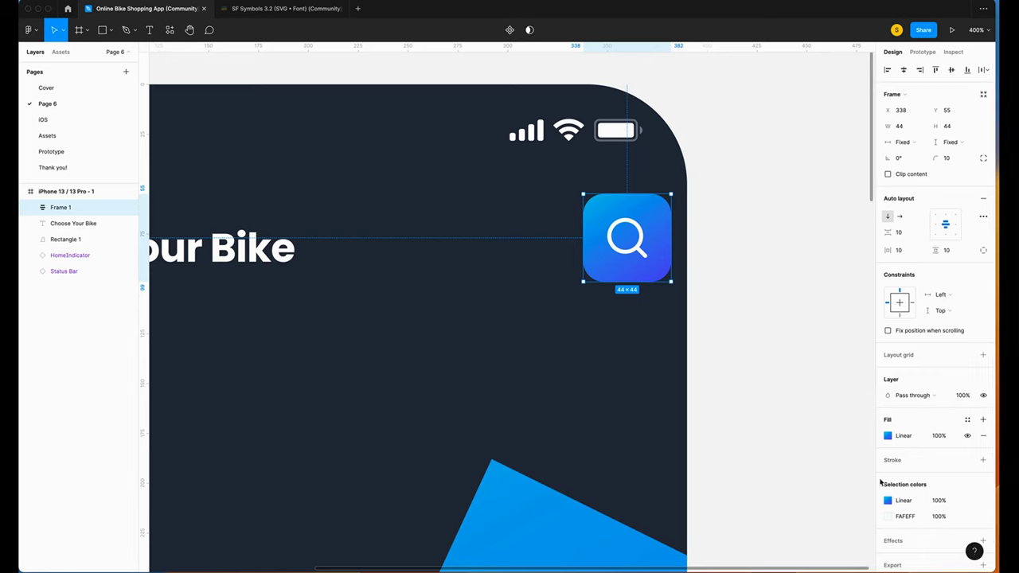
Step: Add a diagonal linear gradient stroke to the search button, with its end stop at 100% opacity
{"action": "left_click", "coordinate": [983, 459]}
{"action": "left_click", "coordinate": [888, 475]}
{"action": "left_click", "coordinate": [773, 276]}
{"action": "left_click", "coordinate": [776, 323]}
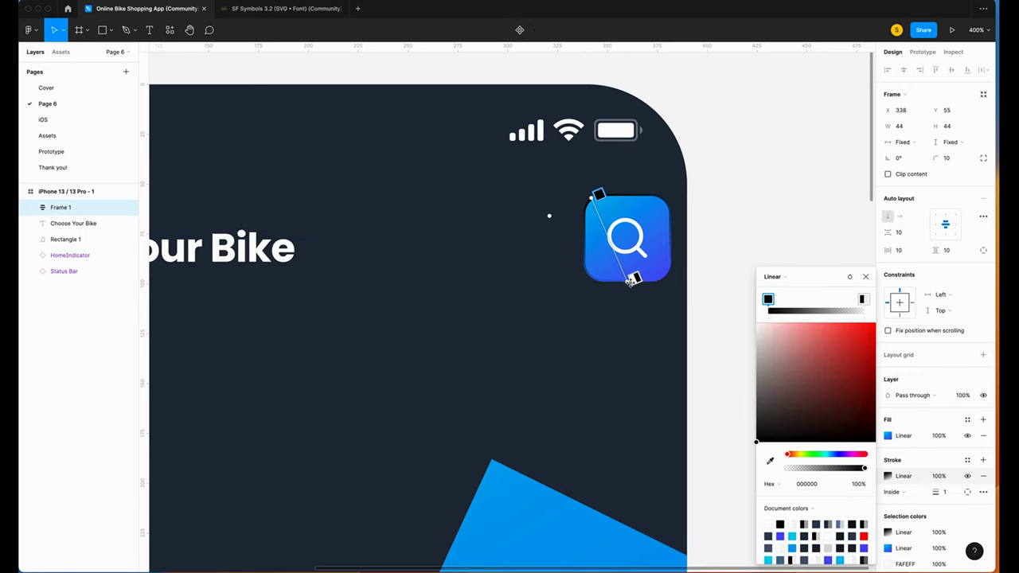
{"action": "left_click_drag", "start_coordinate": [633, 279], "coordinate": [665, 283]}
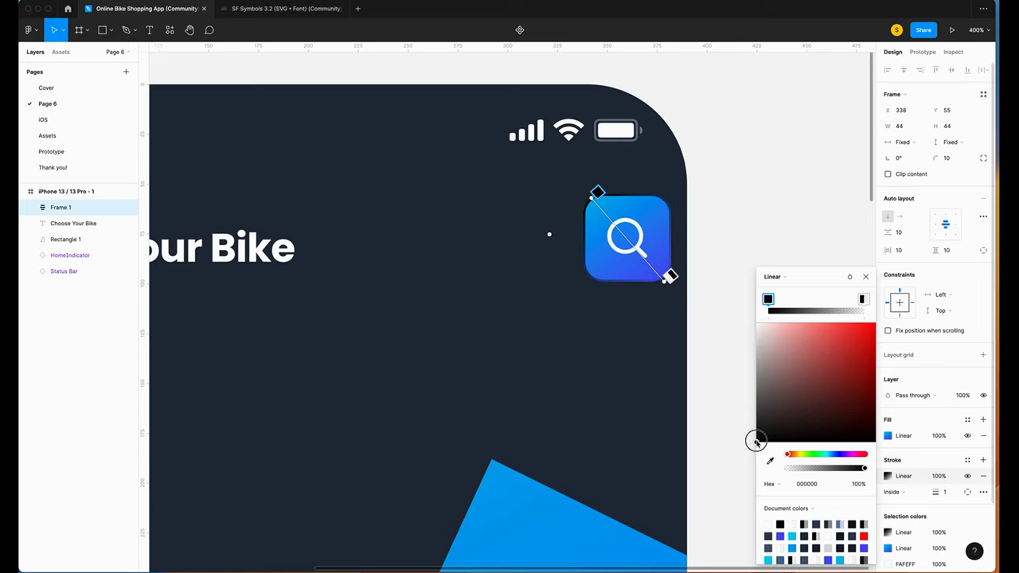
{"action": "key", "text": "Delete"}
{"action": "left_click", "coordinate": [856, 484]}
{"action": "type", "text": "100"}
{"action": "key", "text": "Return"}
Step: Pick a blend mode for the white start stop and set the stroke opacity to 60%
{"action": "left_click", "coordinate": [768, 298]}
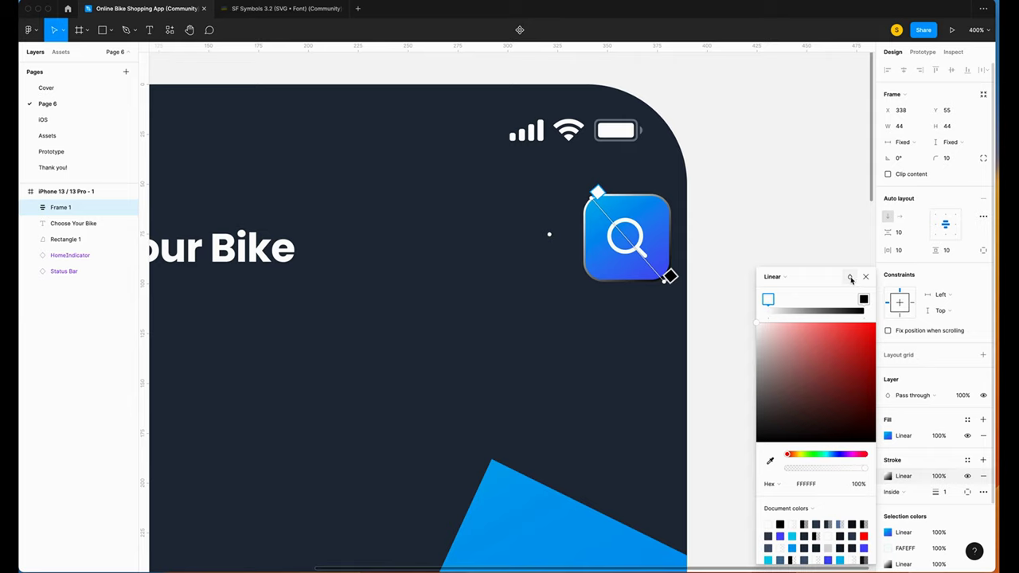
{"action": "left_click", "coordinate": [851, 278]}
{"action": "left_click", "coordinate": [867, 387]}
{"action": "key", "text": "Escape"}
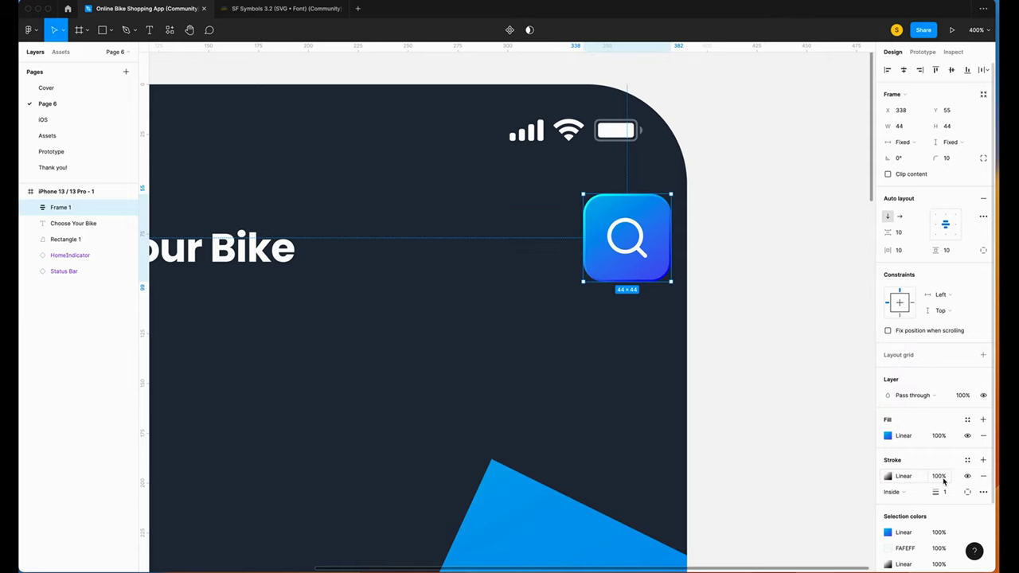
{"action": "left_click", "coordinate": [940, 476]}
{"action": "type", "text": "60"}
{"action": "key", "text": "Return"}
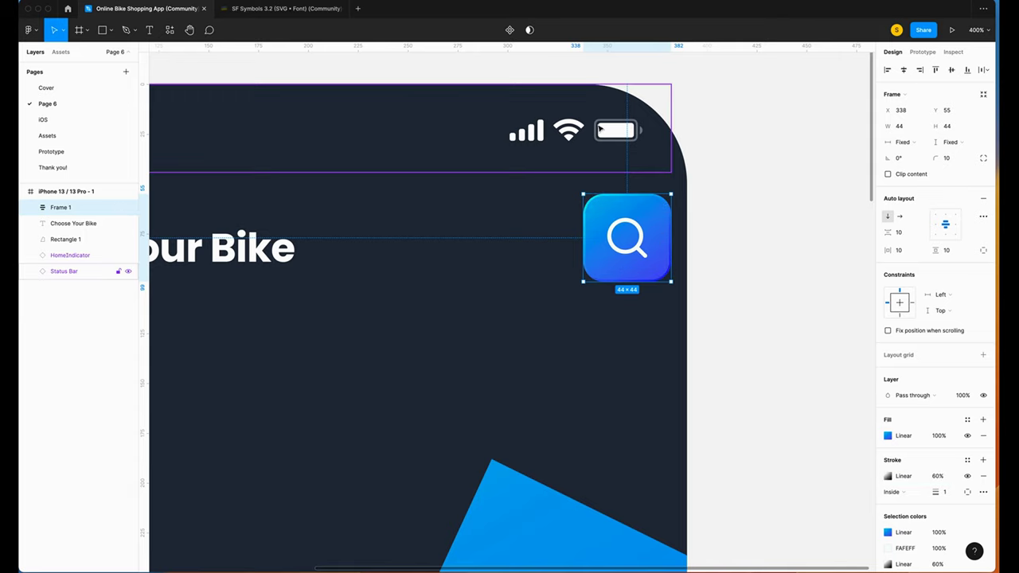
Step: Nudge the search button slightly down and left into position at X 328, Y 60
{"action": "key", "text": "Down"}
{"action": "key", "text": "Down"}
{"action": "key", "text": "Down"}
{"action": "key", "text": "Down"}
{"action": "key", "text": "Down"}
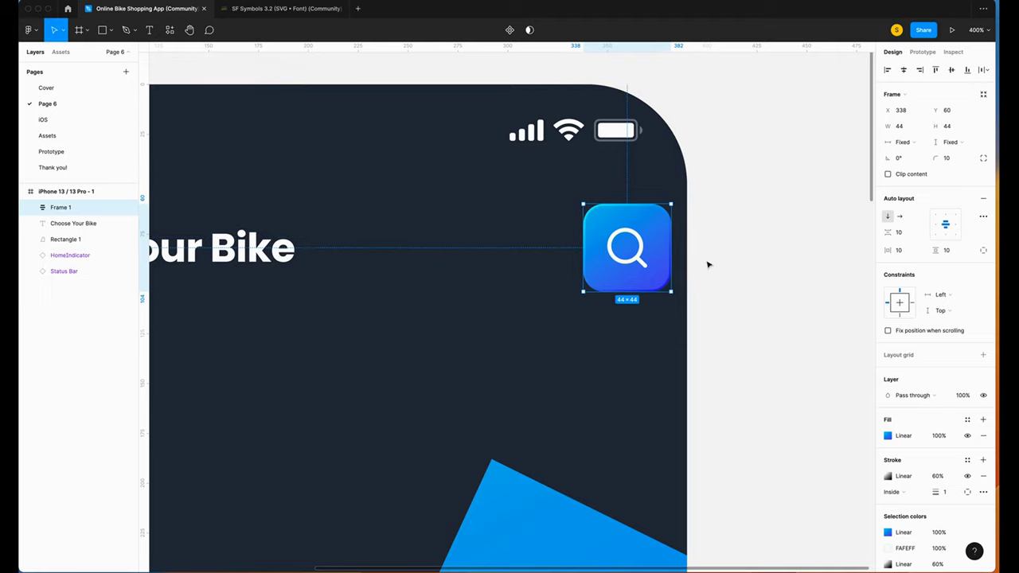
{"action": "key", "text": "shift+Left"}
{"action": "key", "text": "Left"}
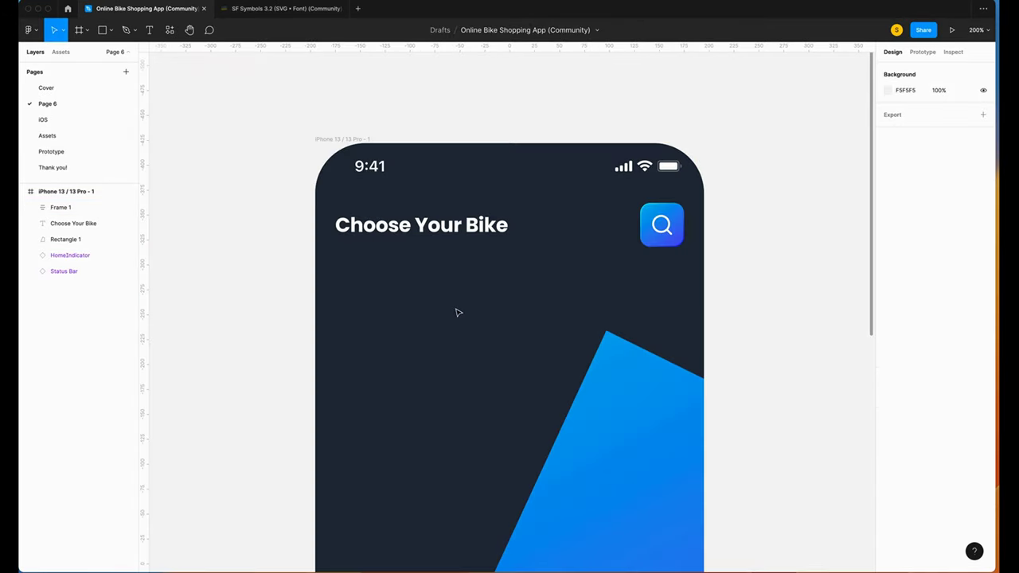
Step: Draw a 350×240 card rectangle below the heading, centred horizontally, with corner radius 20
{"action": "key", "text": "r"}
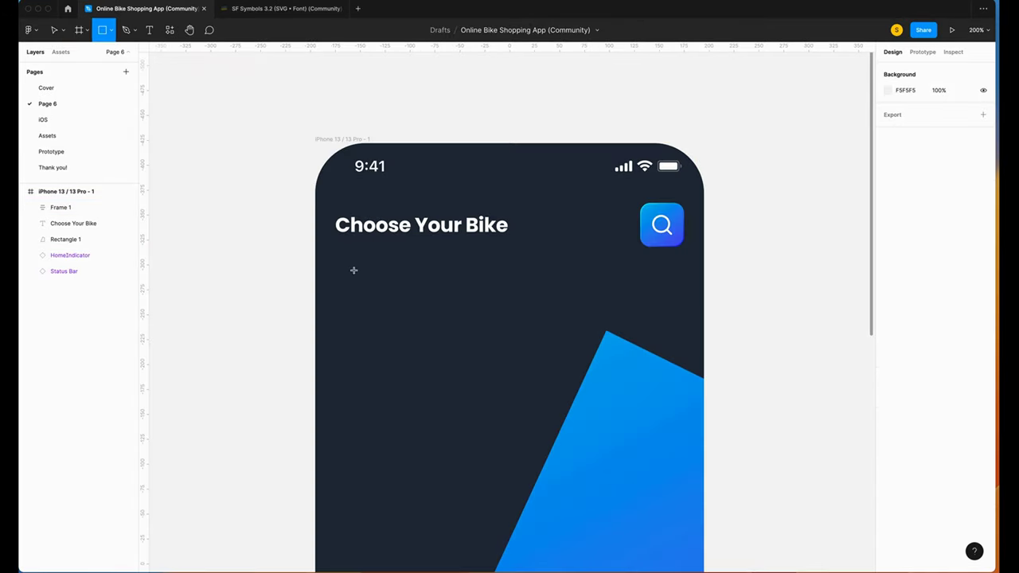
{"action": "left_click_drag", "start_coordinate": [338, 268], "coordinate": [684, 424]}
{"action": "left_click", "coordinate": [911, 111]}
{"action": "type", "text": "350"}
{"action": "key", "text": "Tab"}
{"action": "type", "text": "24"}
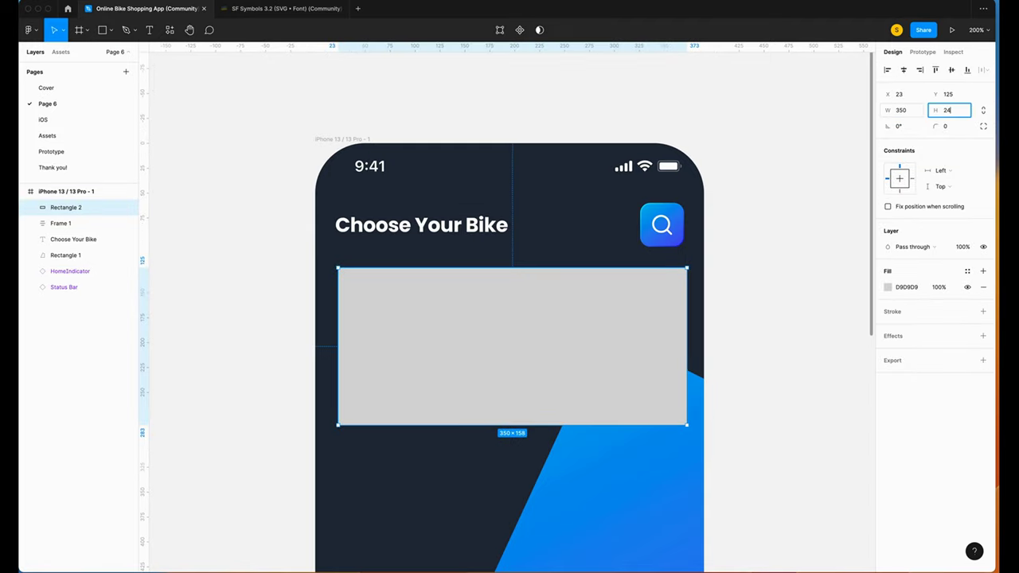
{"action": "left_click", "coordinate": [905, 70]}
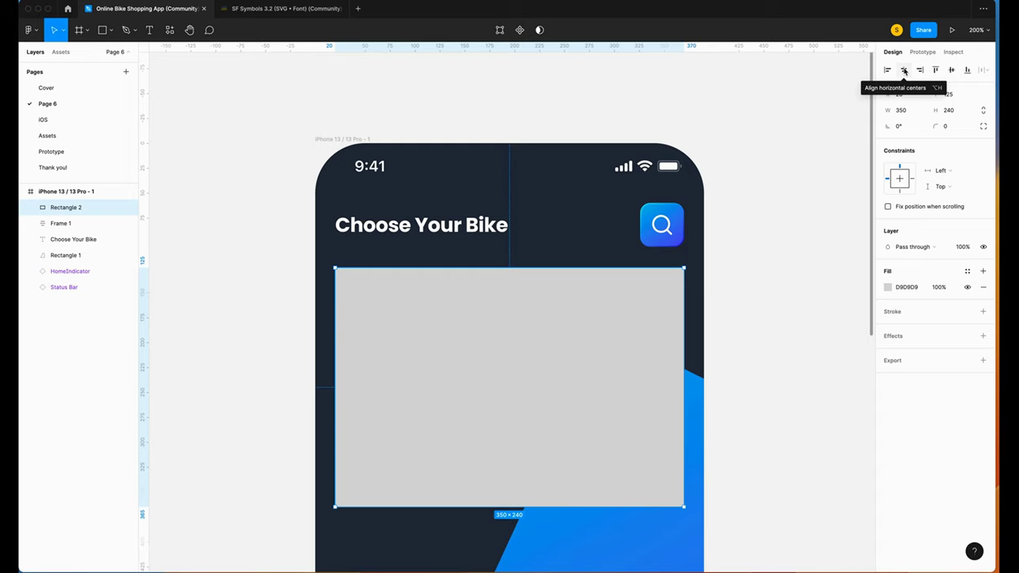
{"action": "left_click", "coordinate": [945, 125]}
{"action": "type", "text": "20"}
{"action": "key", "text": "Return"}
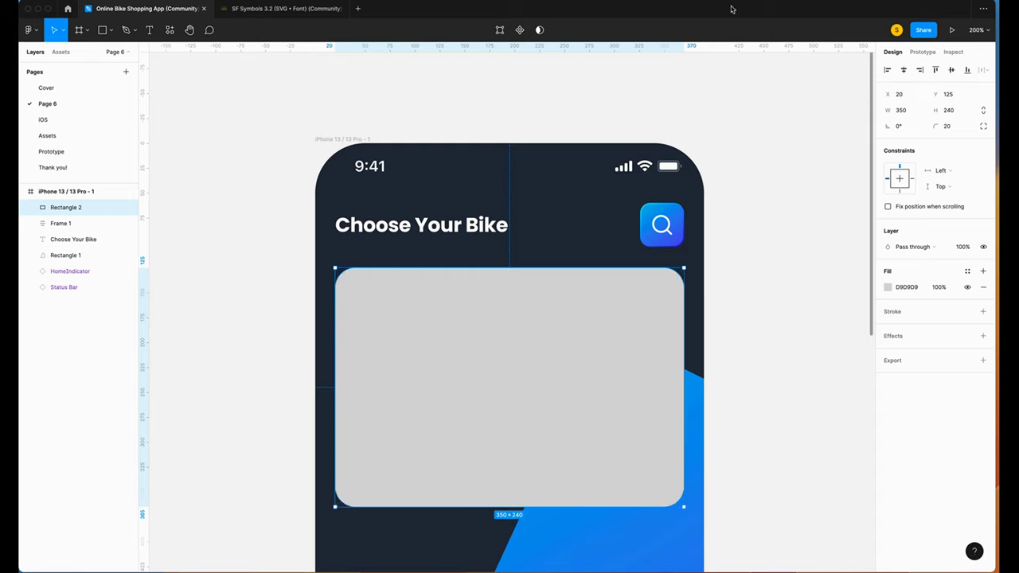
Step: Select the card's bottom-right corner point to skew it, and switch the fill to a linear gradient
{"action": "left_click", "coordinate": [500, 31]}
{"action": "scroll", "coordinate": [856, 476], "scroll_direction": "down", "scroll_amount": 2}
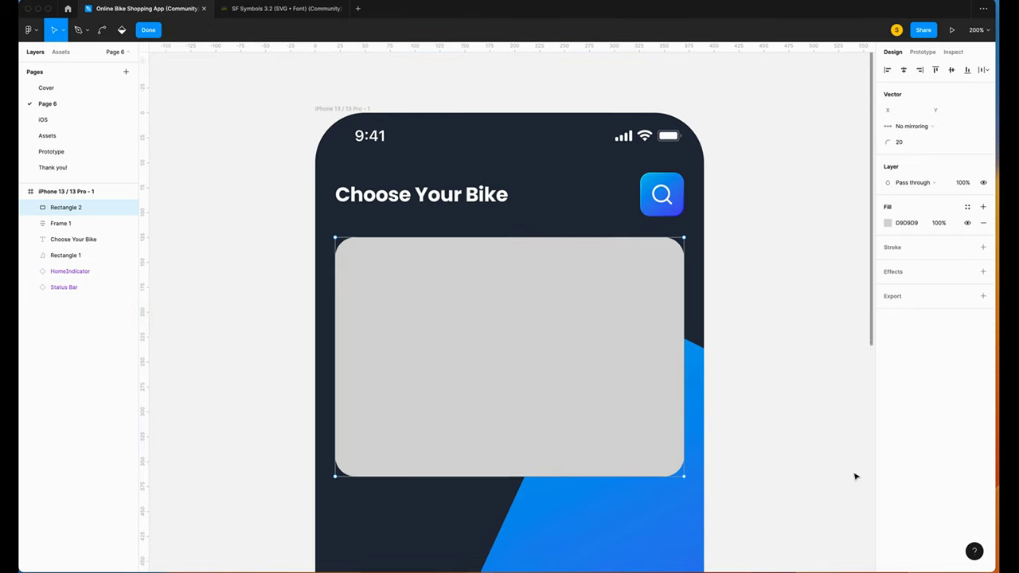
{"action": "left_click", "coordinate": [673, 489]}
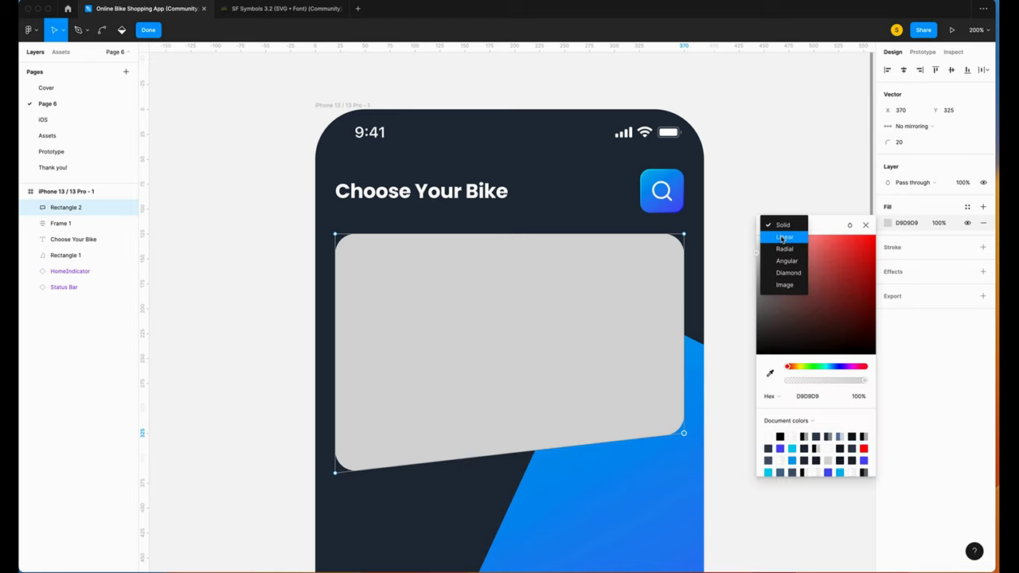
{"action": "left_click", "coordinate": [784, 238]}
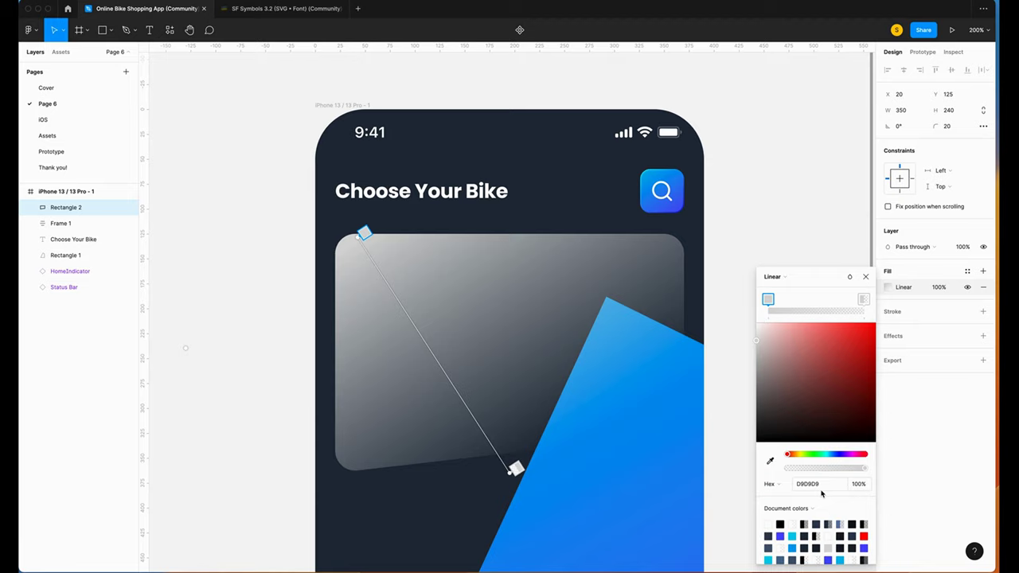
Step: Set the card's gradient to 353F54 → 222834, running diagonally to the bottom-right, at 60% opacity
{"action": "left_click", "coordinate": [819, 484]}
{"action": "type", "text": "353f54"}
{"action": "key", "text": "Tab"}
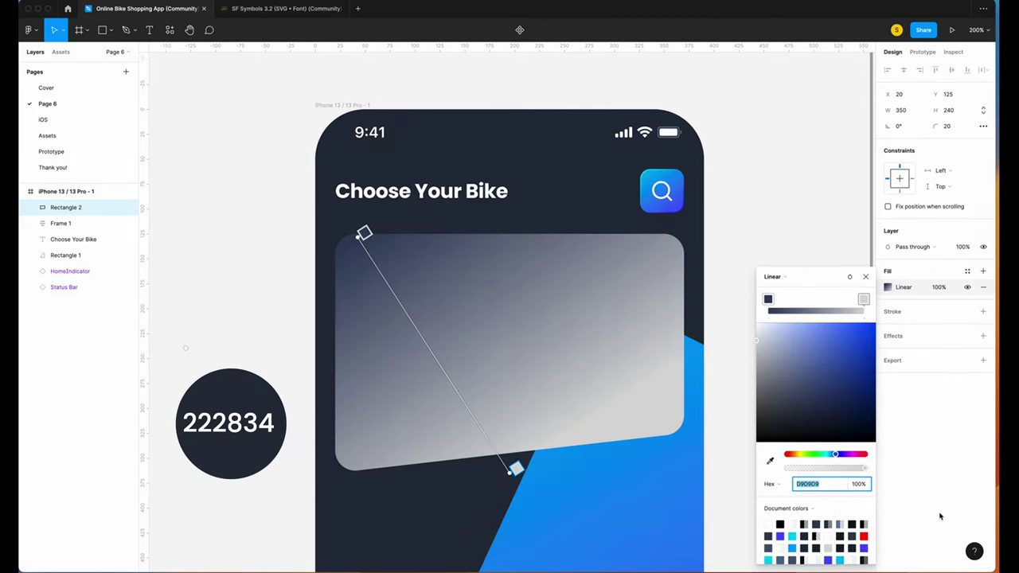
{"action": "type", "text": "222834"}
{"action": "key", "text": "Return"}
{"action": "left_click_drag", "start_coordinate": [516, 469], "coordinate": [679, 427]}
{"action": "left_click_drag", "start_coordinate": [364, 233], "coordinate": [348, 233]}
{"action": "left_click", "coordinate": [940, 288]}
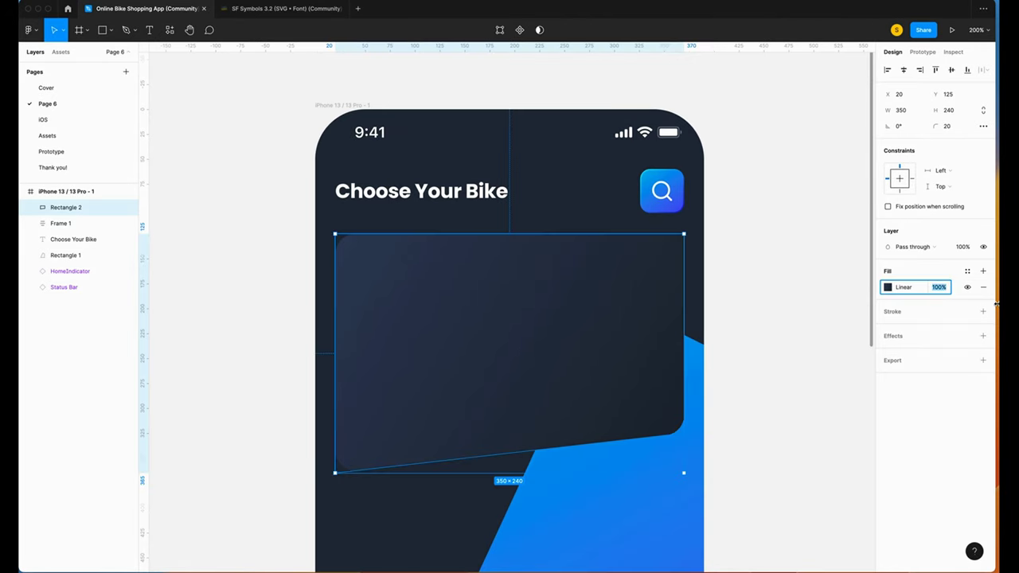
{"action": "type", "text": "60"}
{"action": "key", "text": "Return"}
Step: Add a linear gradient stroke to the card
{"action": "left_click", "coordinate": [983, 312]}
{"action": "left_click", "coordinate": [888, 328]}
{"action": "left_click", "coordinate": [778, 312]}
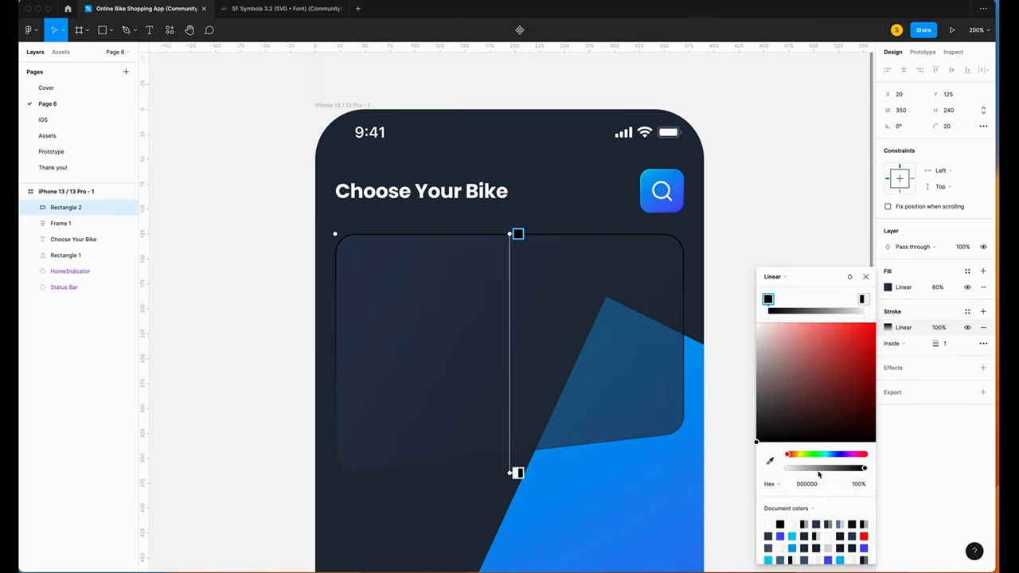